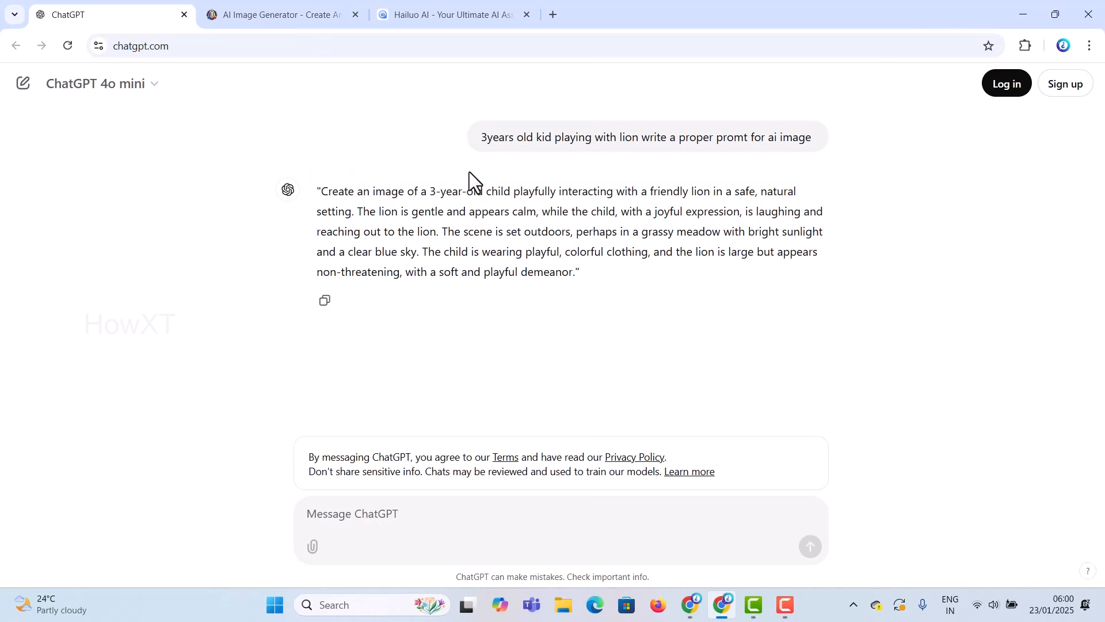
# Send ChatGPT the request "3years old kid playing with lion write a proper promt for ai image" and copy its new reply.
pyautogui.moveTo(480, 140); pyautogui.dragTo(662, 145)
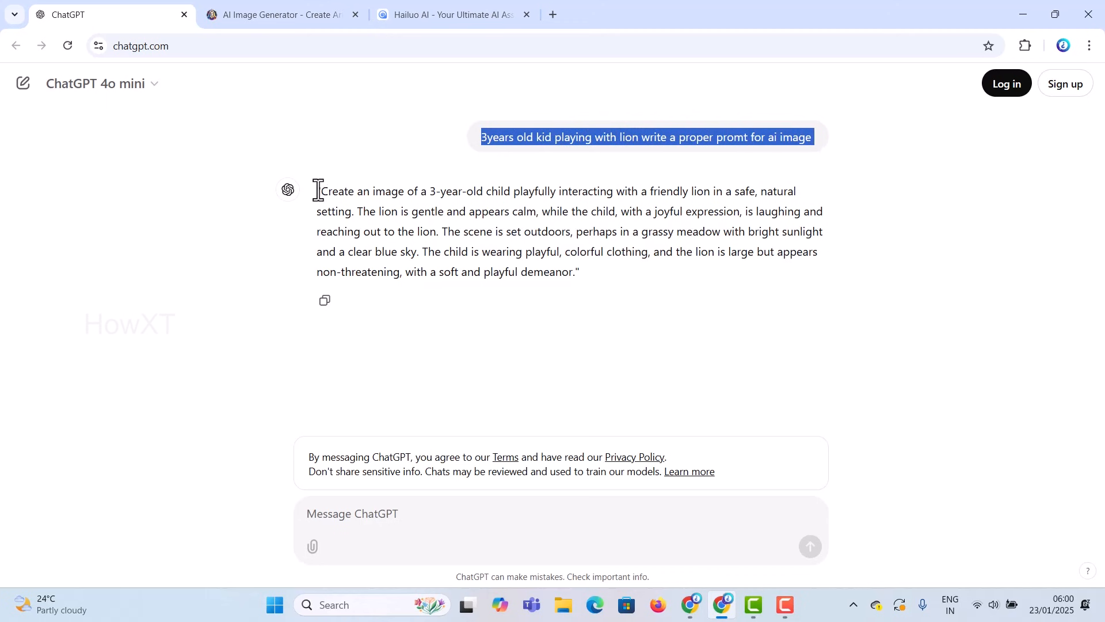
pyautogui.moveTo(320, 190); pyautogui.dragTo(573, 264)
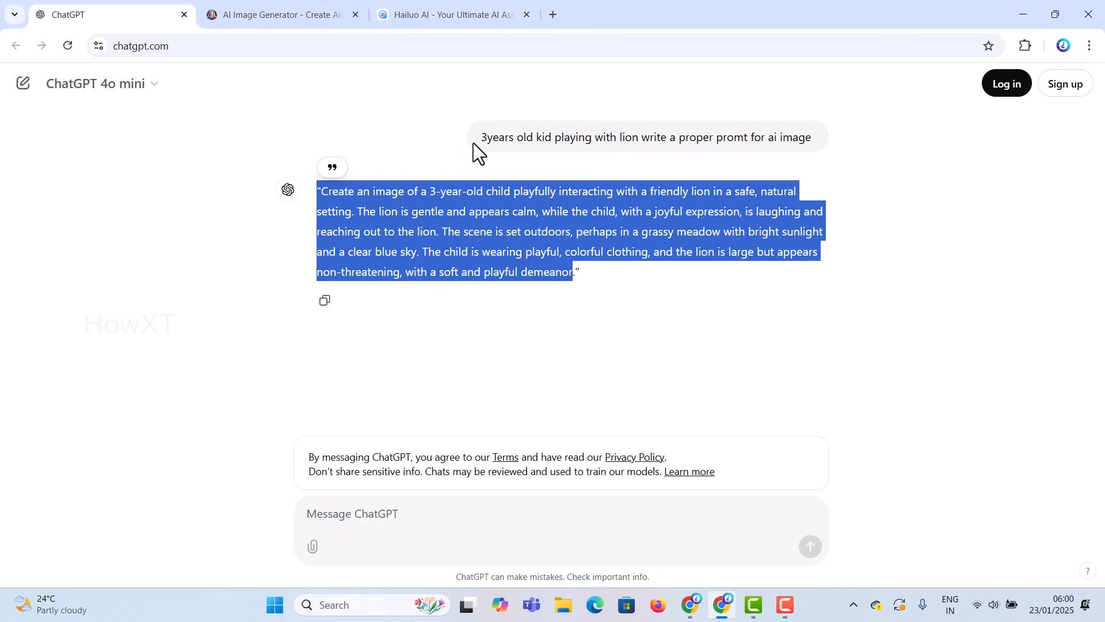
pyautogui.moveTo(486, 139); pyautogui.dragTo(807, 139)
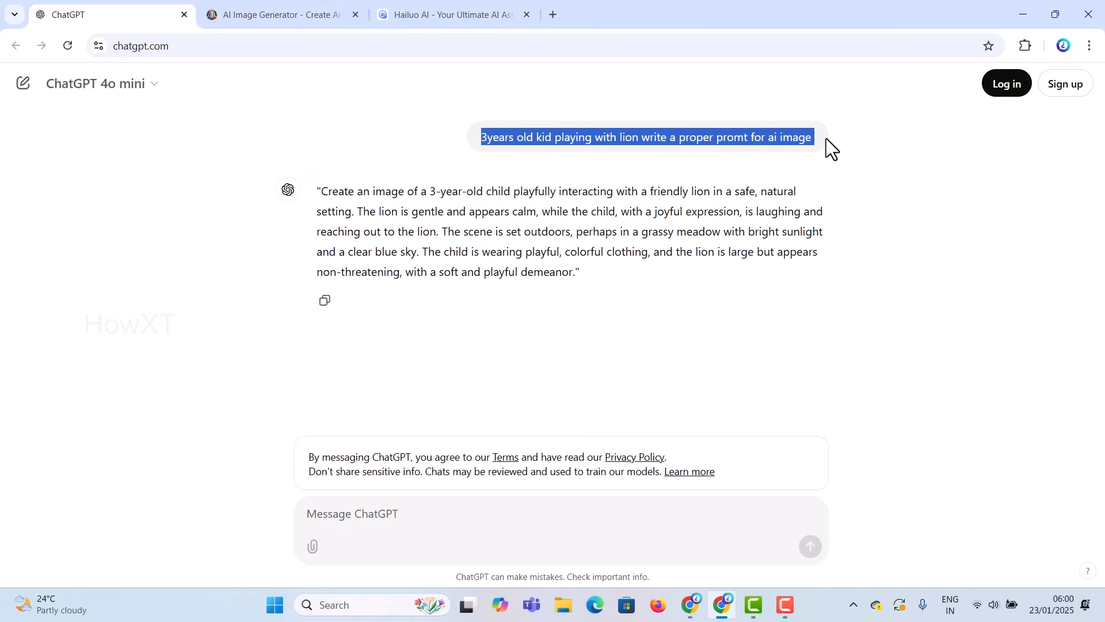
pyautogui.click(417, 525)
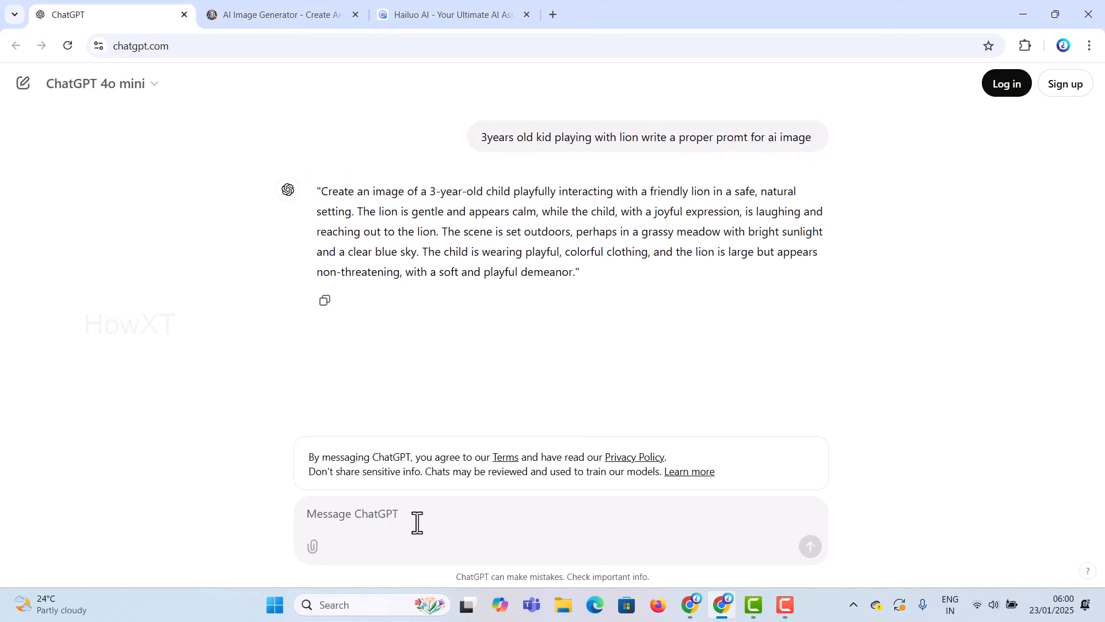
pyautogui.write('3years old kid playing with lion write a proper promt for ai image')
pyautogui.click(811, 548)
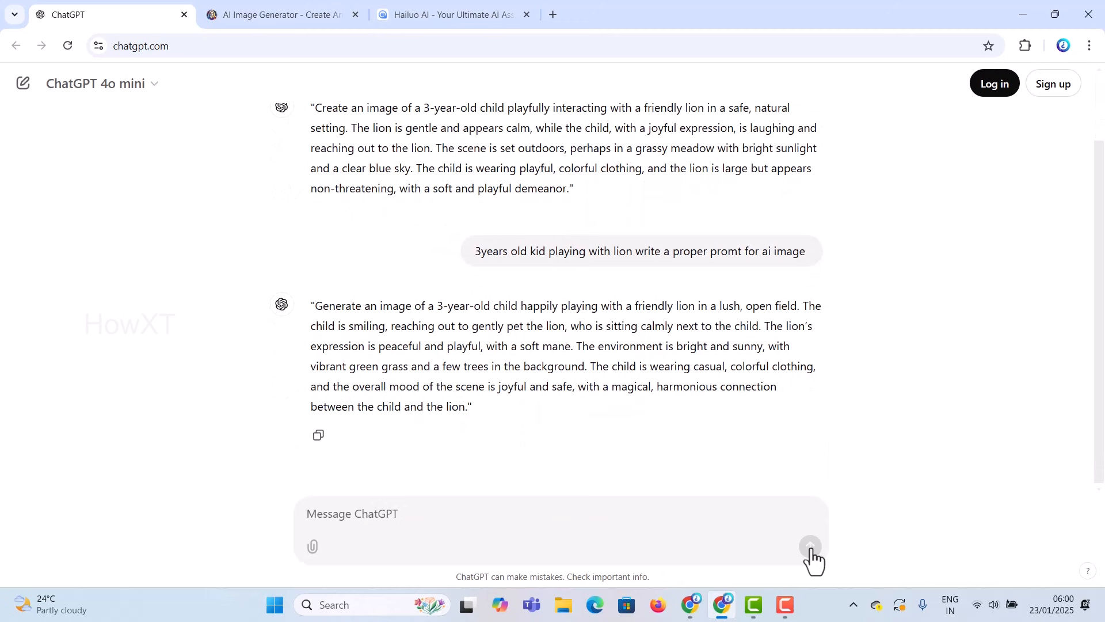
pyautogui.moveTo(315, 304); pyautogui.dragTo(499, 412)
pyautogui.click(310, 305)
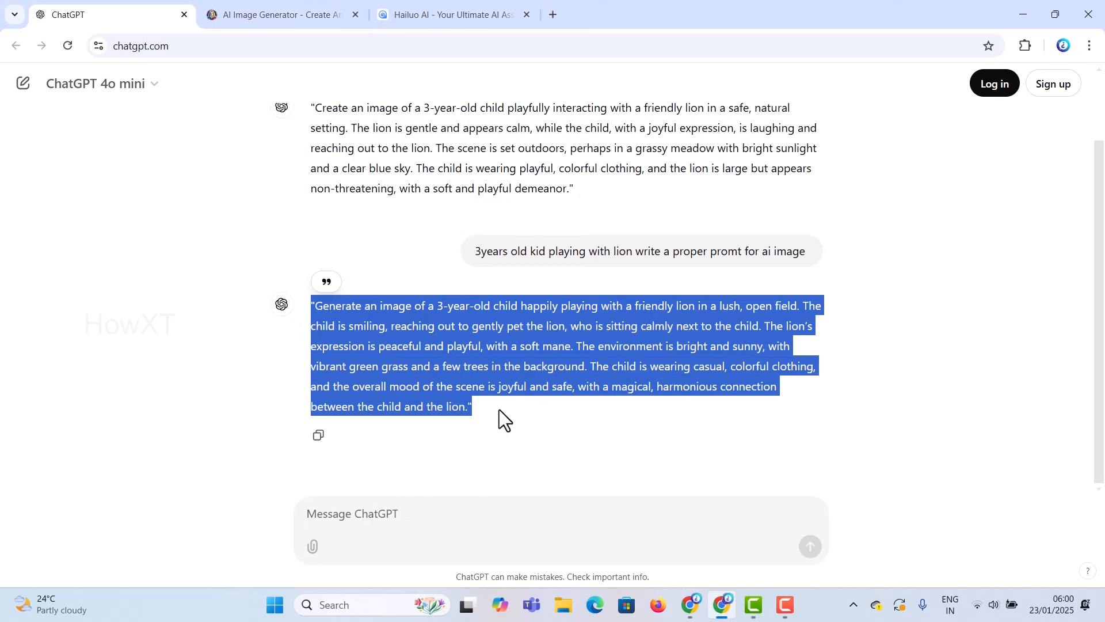
# Switch to the Leonardo.Ai site, launch its app and sign in with the existing Google account.
pyautogui.click(248, 5)
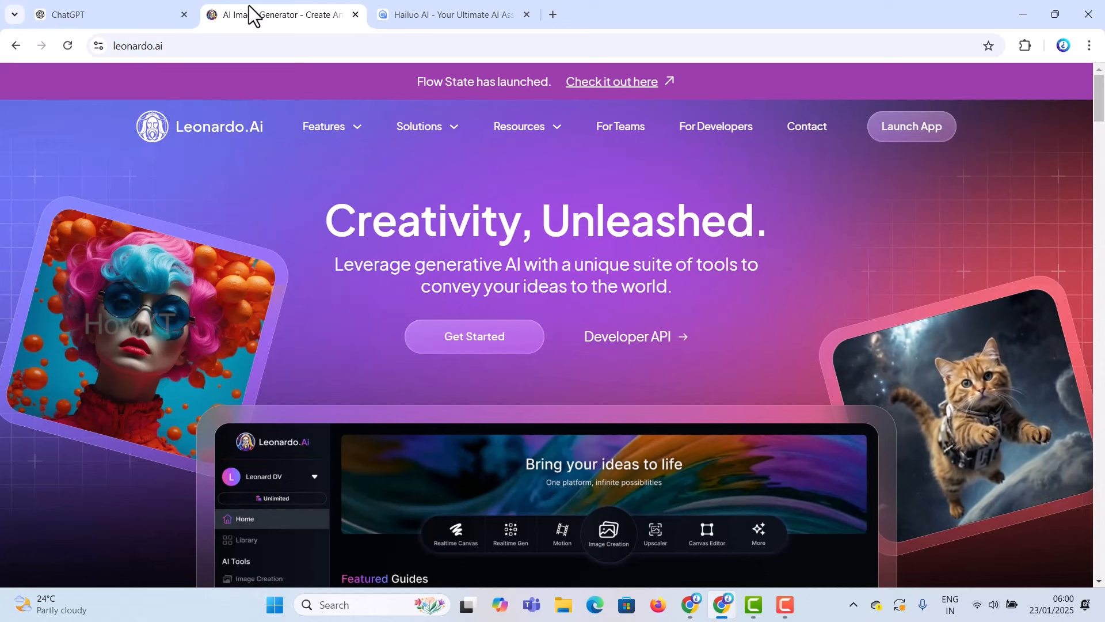
pyautogui.click(206, 45)
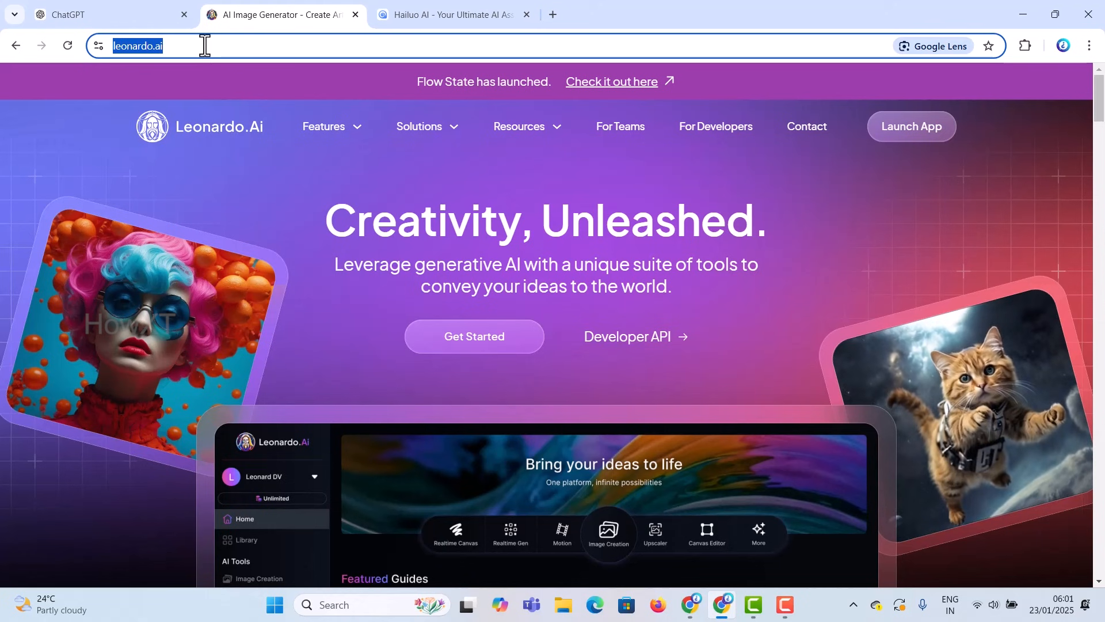
pyautogui.click(206, 45)
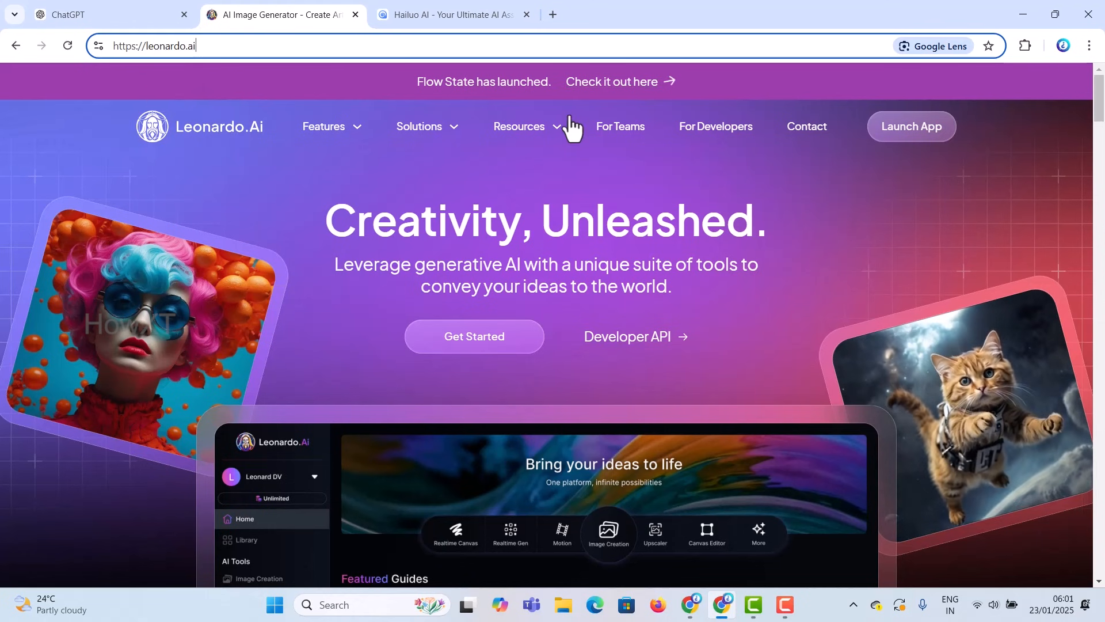
pyautogui.click(922, 138)
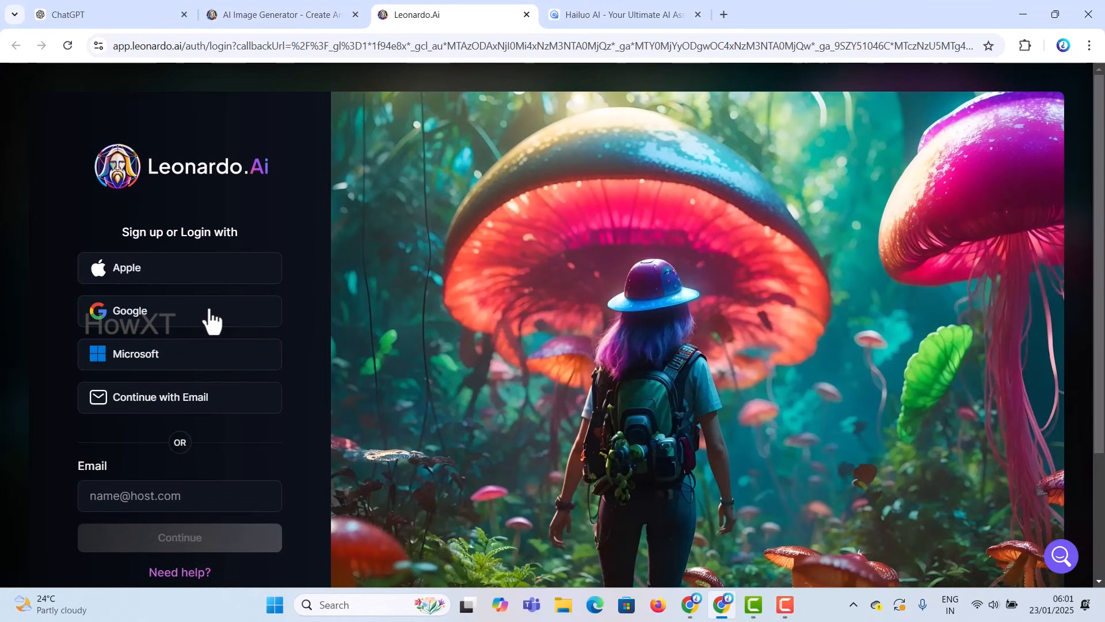
pyautogui.click(155, 331)
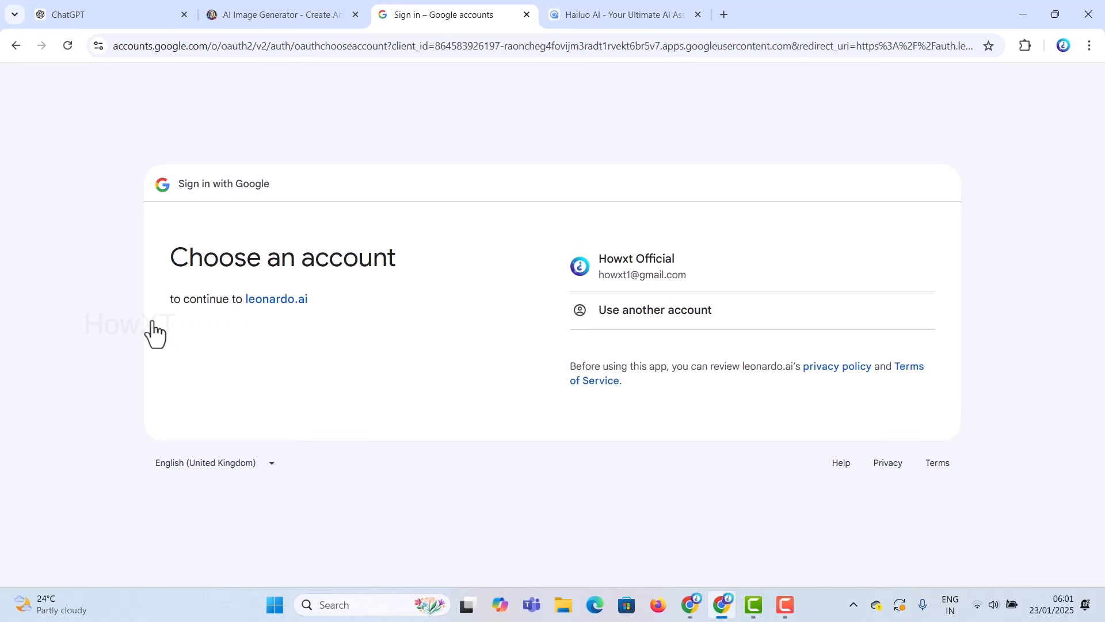
pyautogui.click(610, 269)
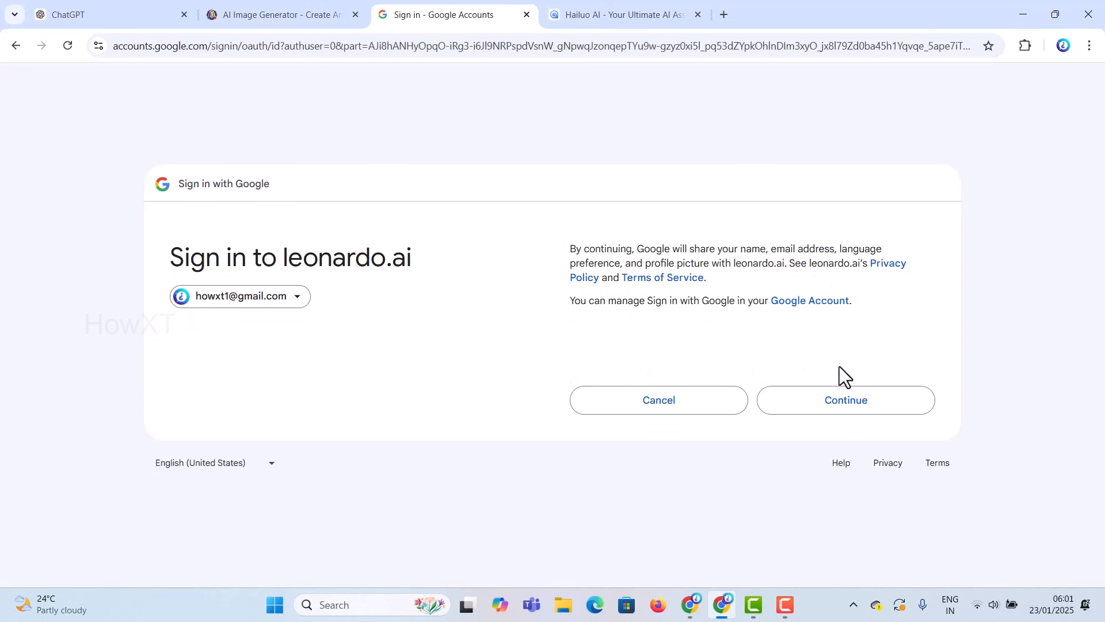
pyautogui.click(851, 402)
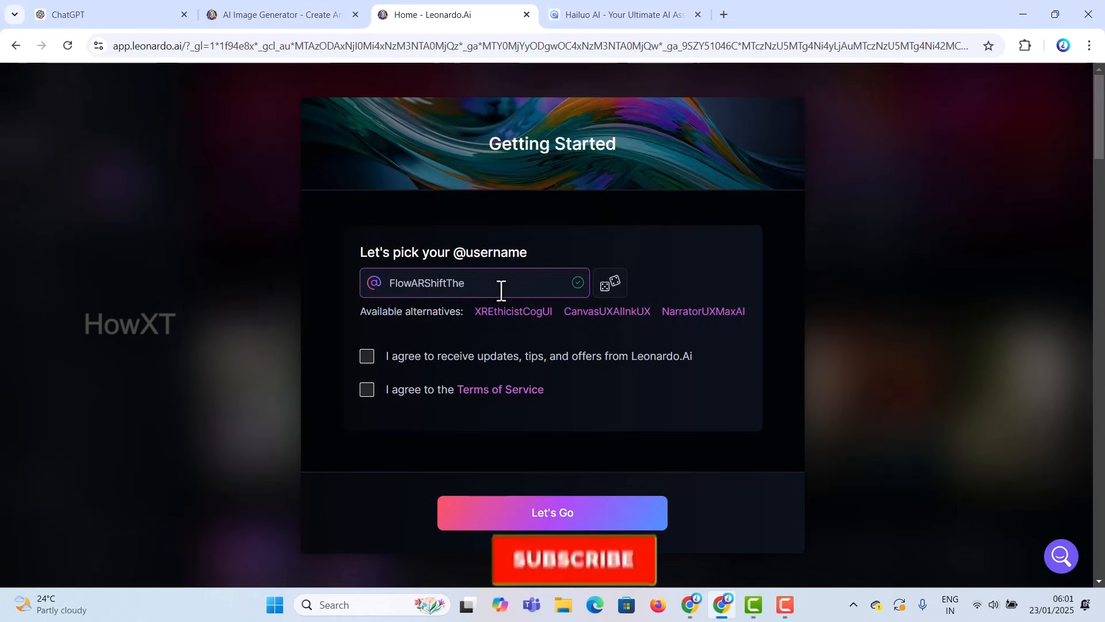
# Complete the Getting Started form with the suggested username, agreeing to receive updates and to the Terms of Service.
pyautogui.click(365, 361)
pyautogui.click(367, 391)
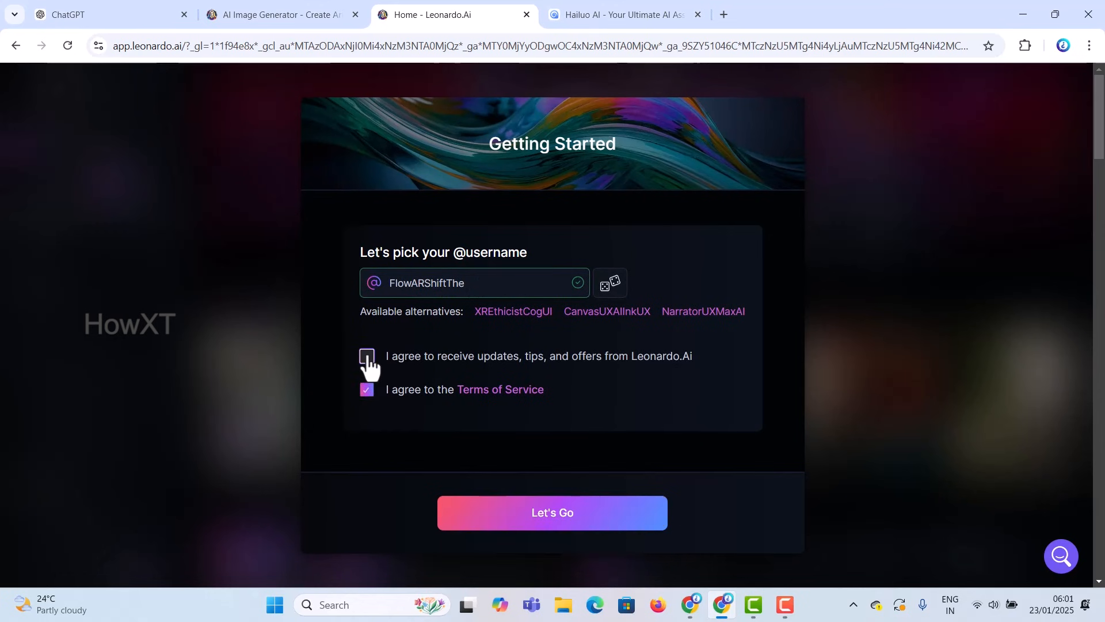
pyautogui.click(367, 358)
pyautogui.click(513, 513)
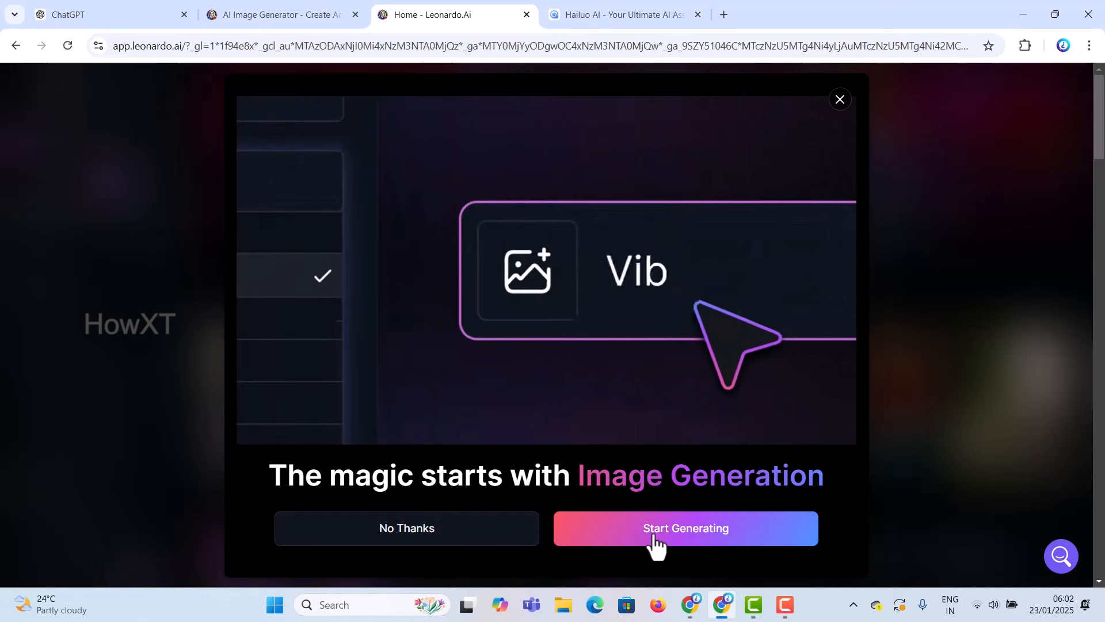
# Start image generation from the welcome screen and dismiss the quick tour of Image Creation.
pyautogui.click(688, 528)
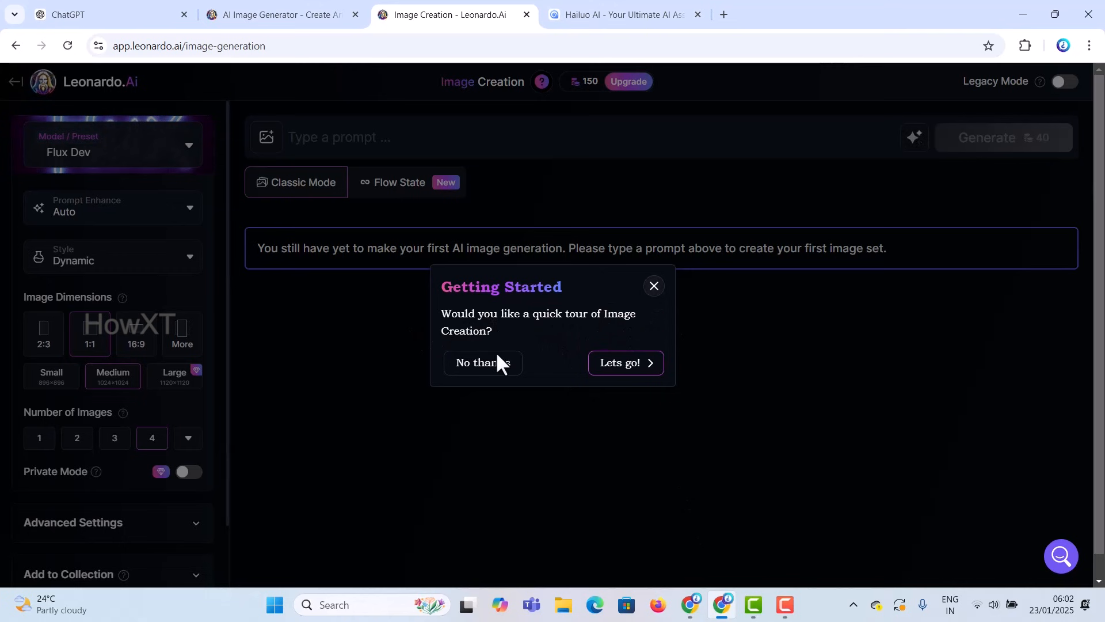
pyautogui.click(482, 373)
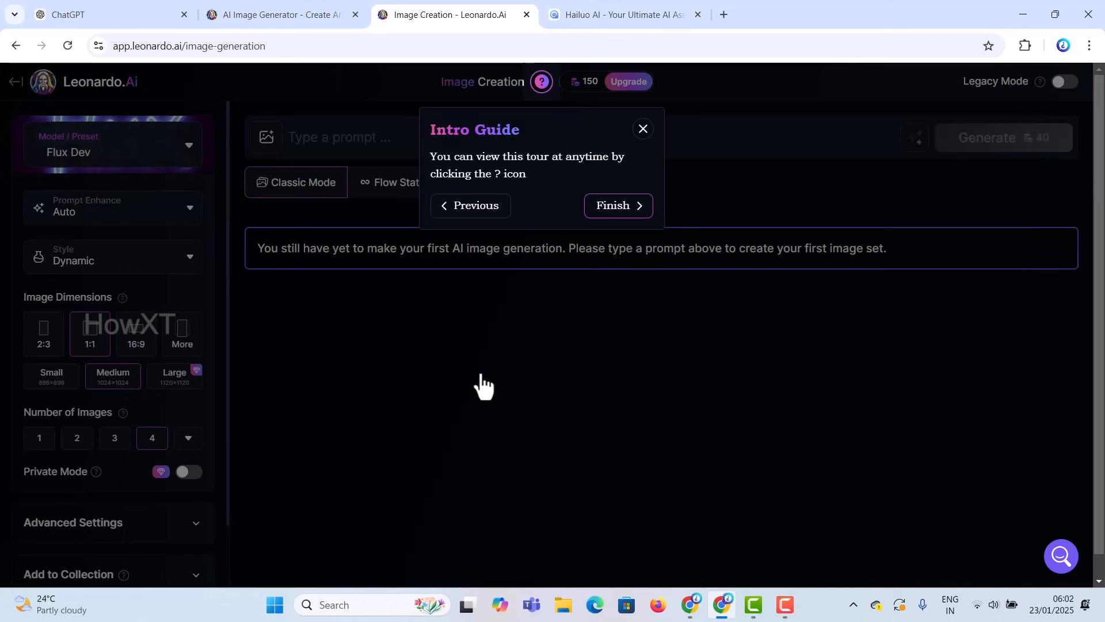
pyautogui.click(611, 208)
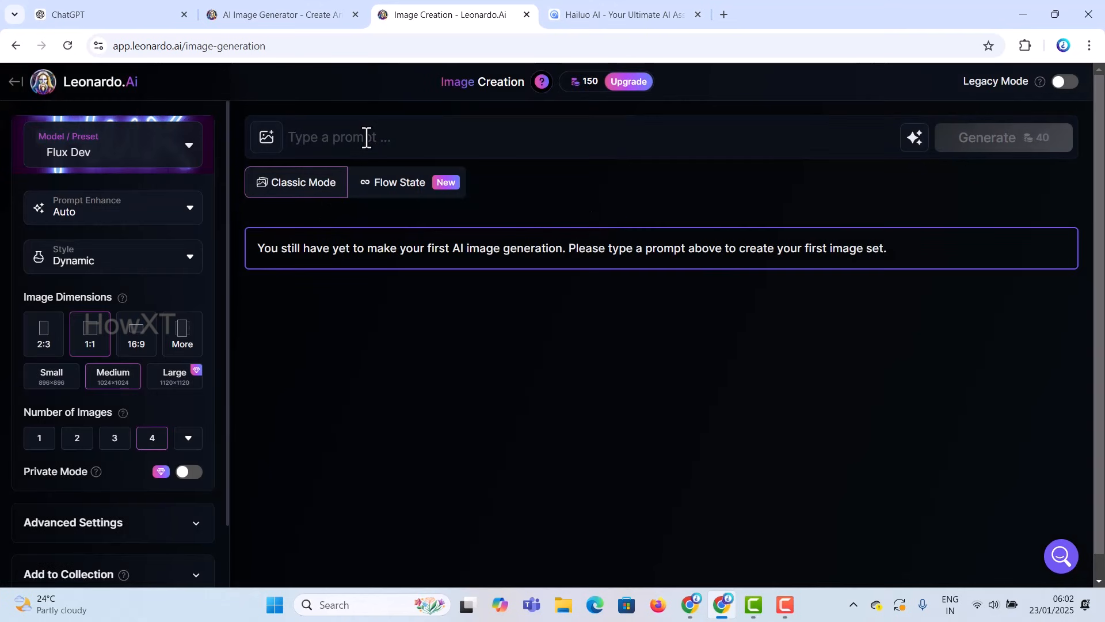
# Paste the copied prompt about a 3-year-old child playing with a friendly lion in a lush, open field and generate the images.
pyautogui.click(339, 136)
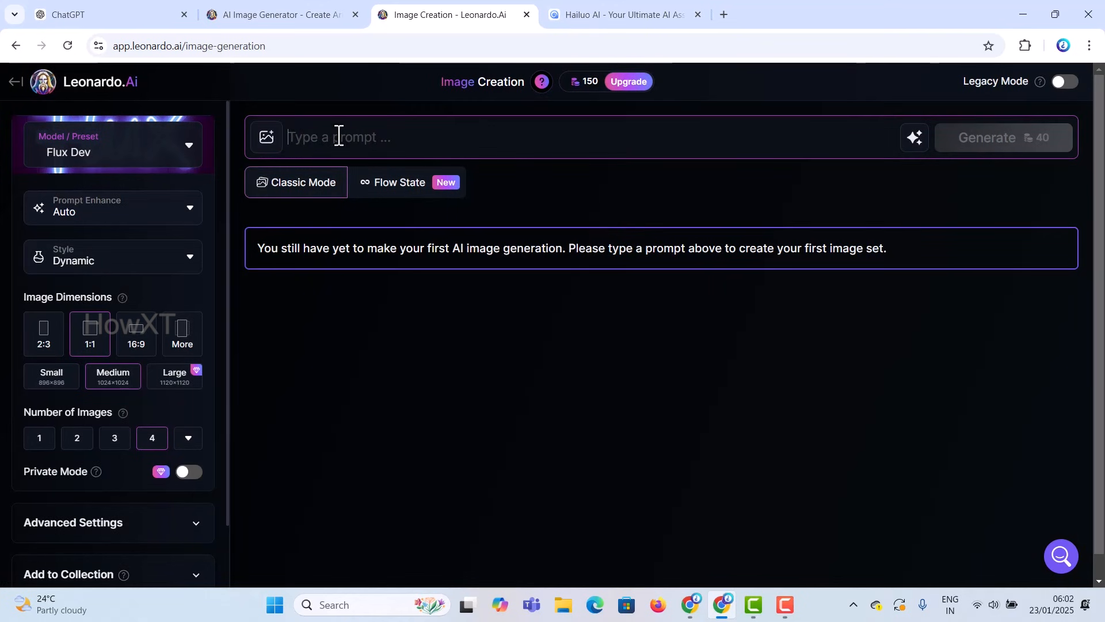
pyautogui.click(103, 12)
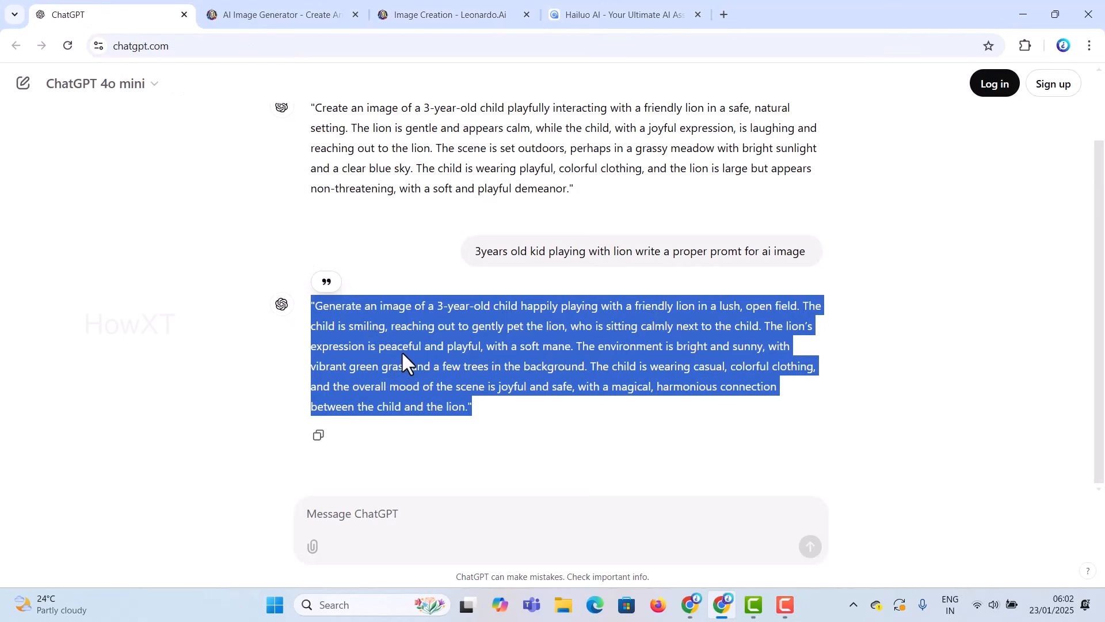
pyautogui.click(263, 15)
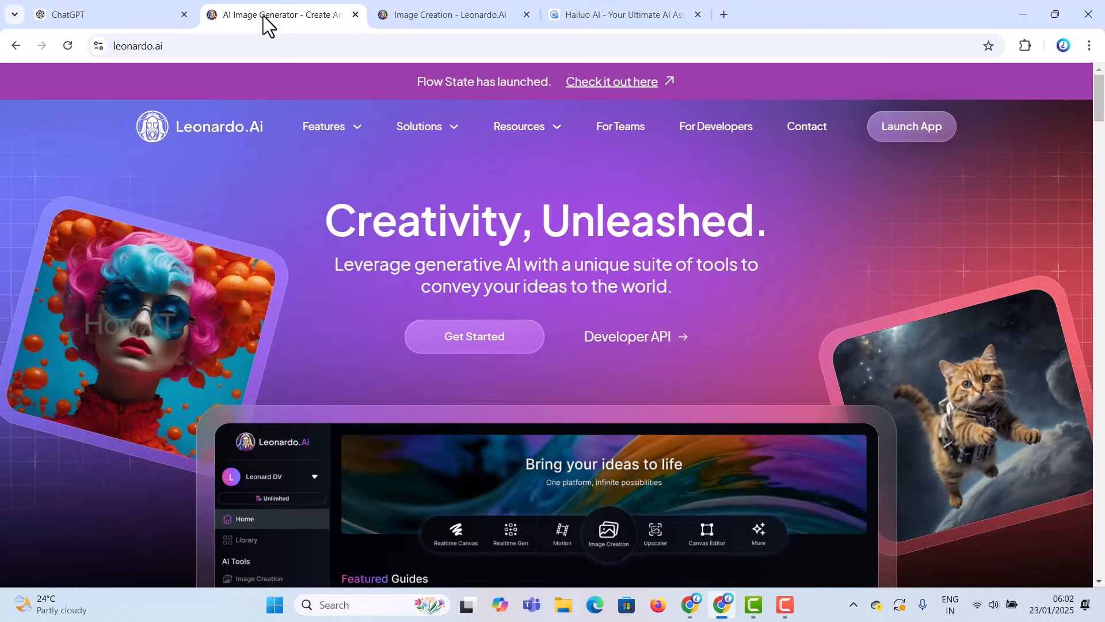
pyautogui.click(441, 3)
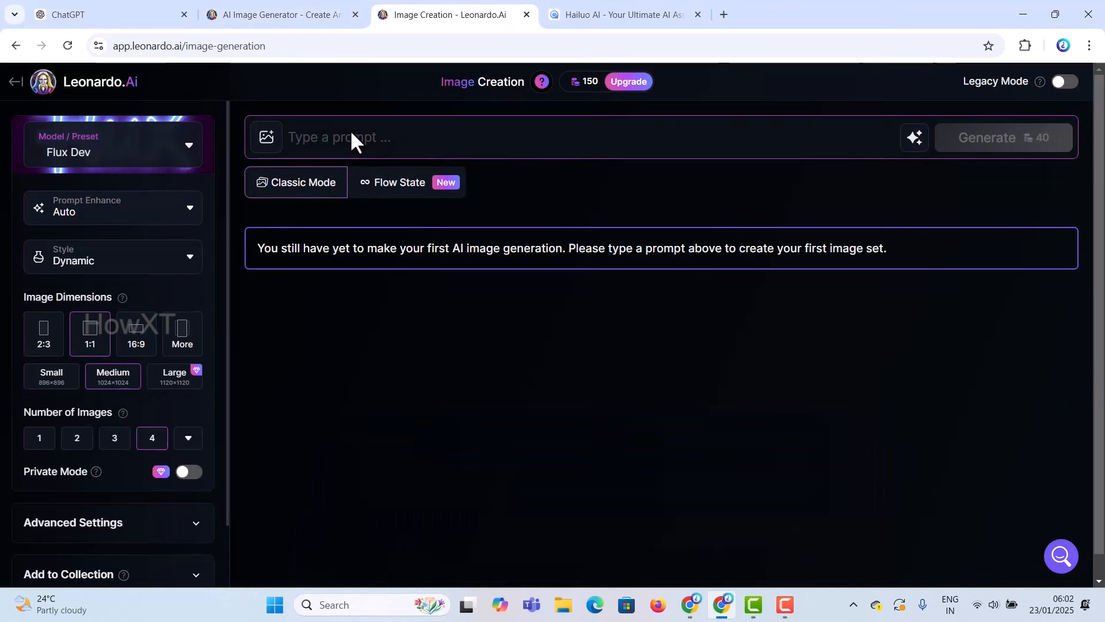
pyautogui.write('"Generate an image of a 3-year-old child happily playing with a friendly lion in a lush, open field. The child is smiling, reaching out to gently pet the lion, who is sitting calmly next to the child. The lion’s expression is peaceful and playful, with a soft mane. The environment is bright and sunny, with vibrant green grass and a few trees in the background. The child is wearing casual, colorful clothing, and the overall mood of the scene is joyful and safe, with a magical, harmonious connection between the child and the lion."')
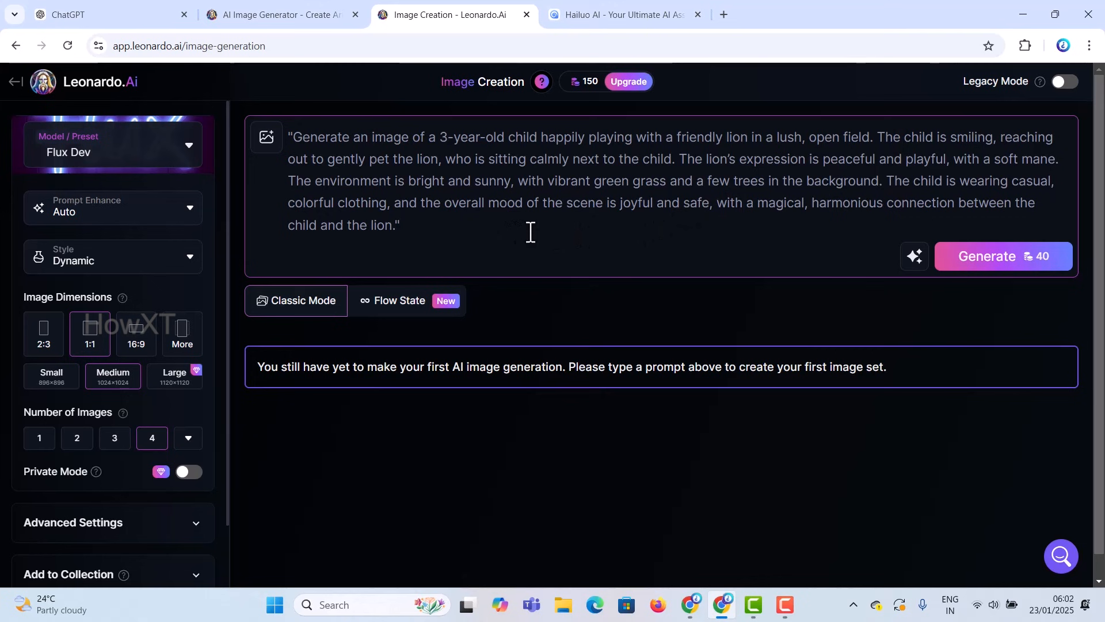
pyautogui.click(988, 262)
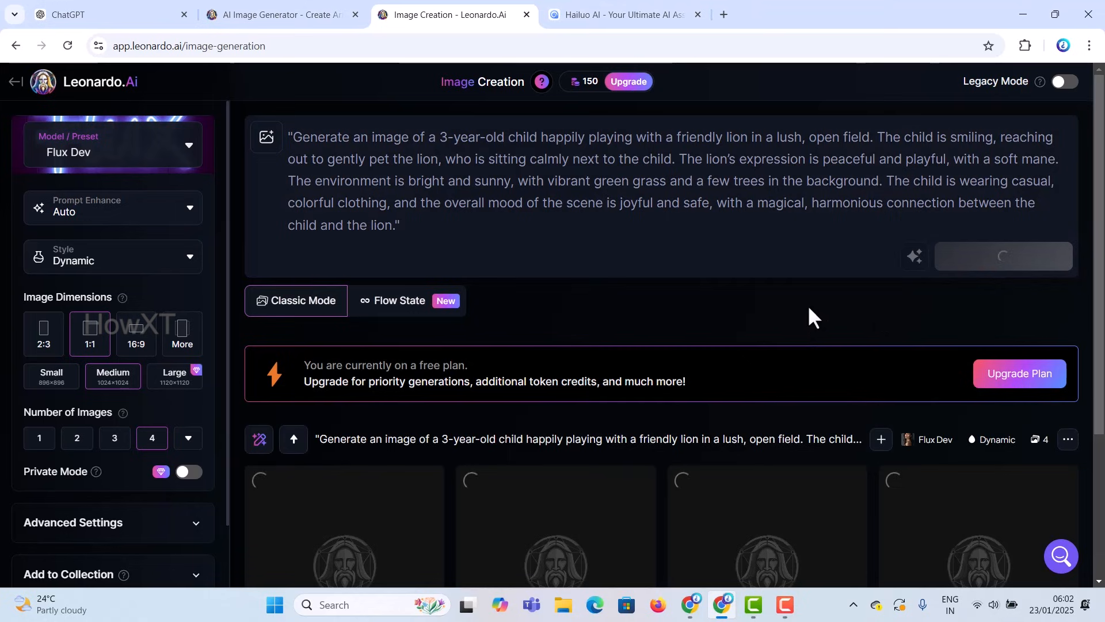
# Review the generated child-and-lion images, along with the available Prompt Enhance and Style options.
pyautogui.scroll(-3, 808, 314)
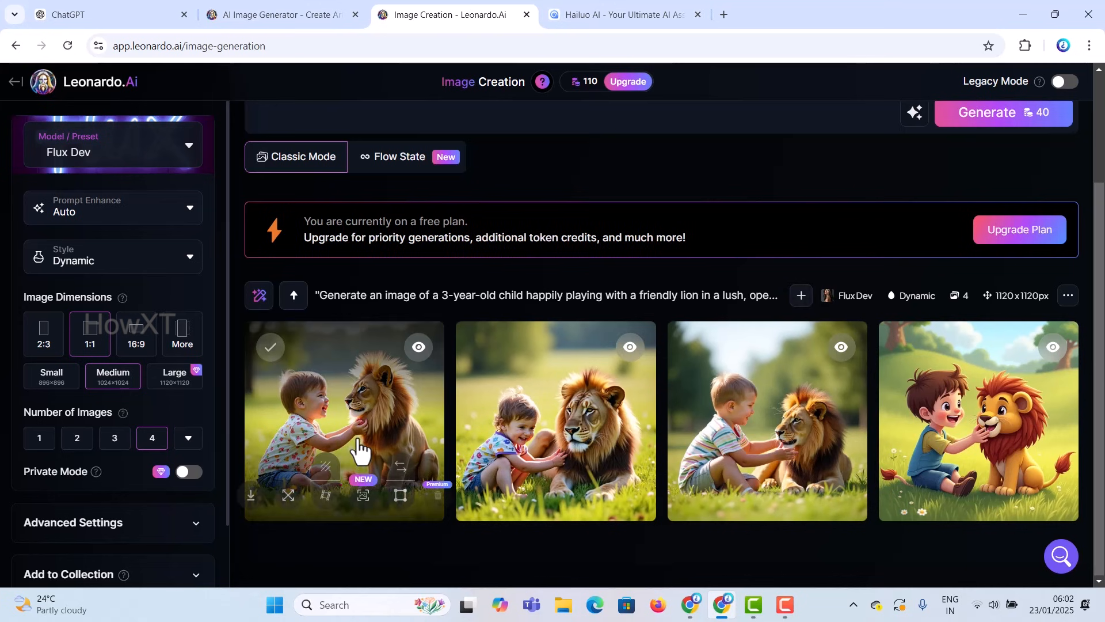
pyautogui.moveTo(604, 437)
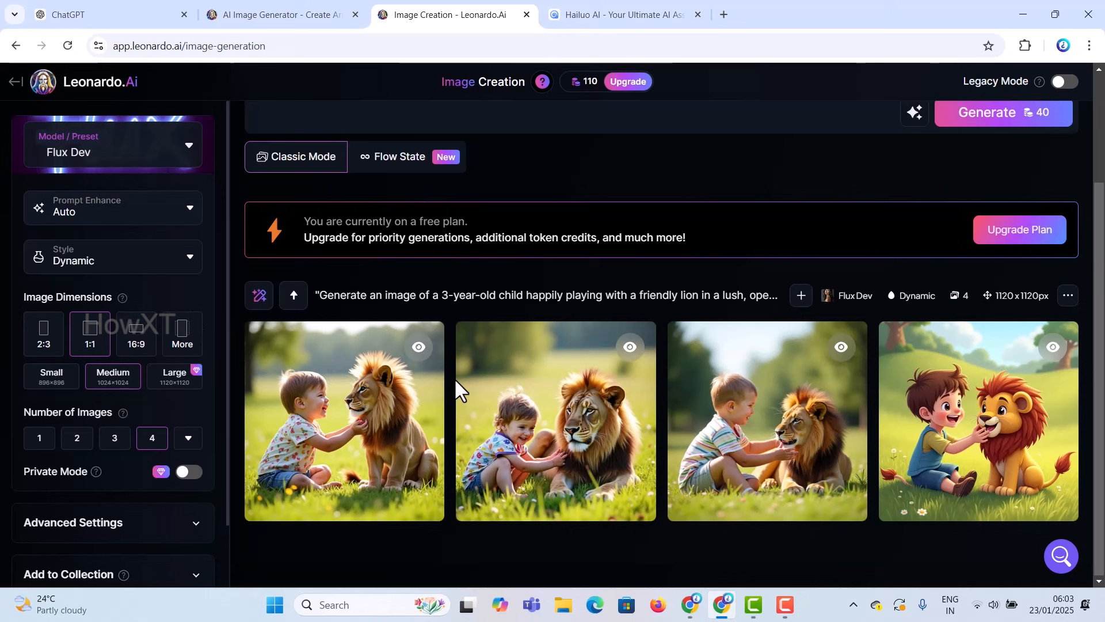
pyautogui.moveTo(439, 393)
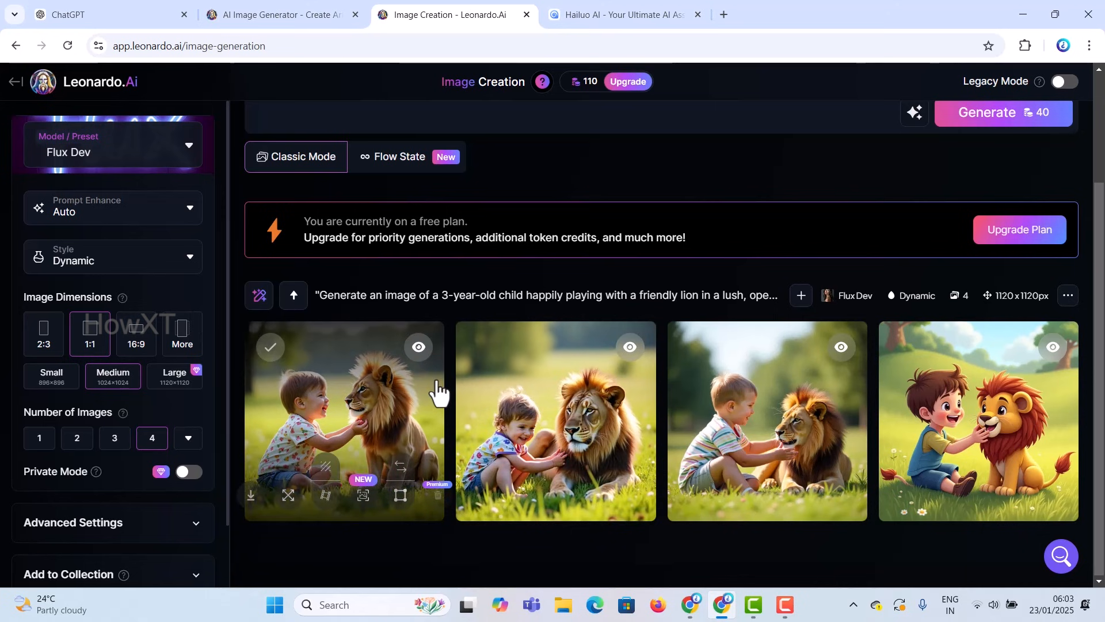
pyautogui.scroll(3, 140, 277)
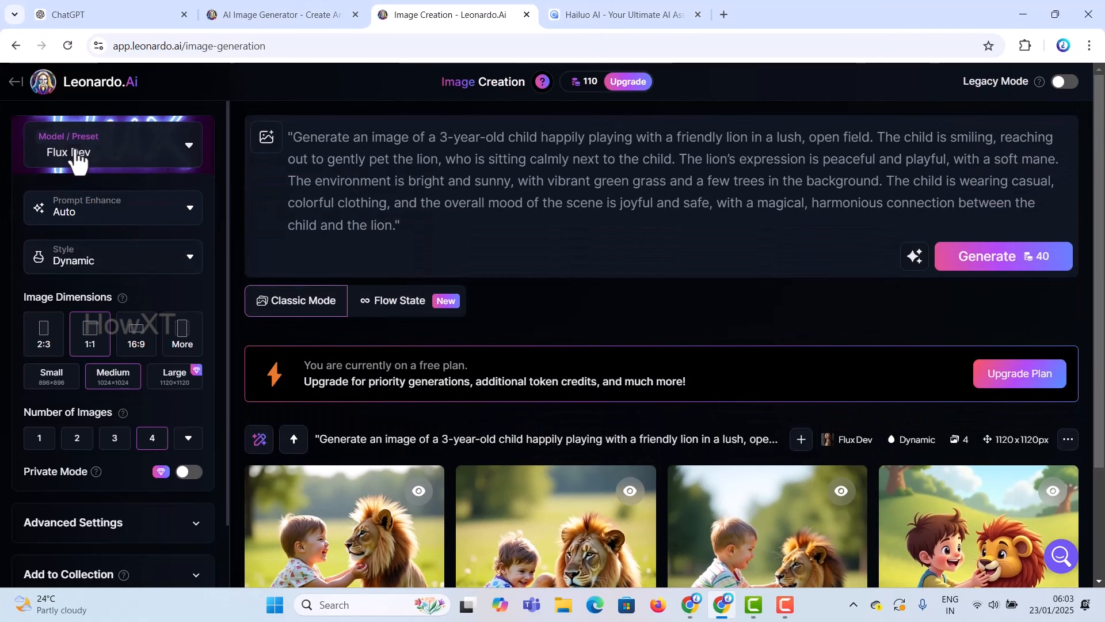
pyautogui.click(85, 221)
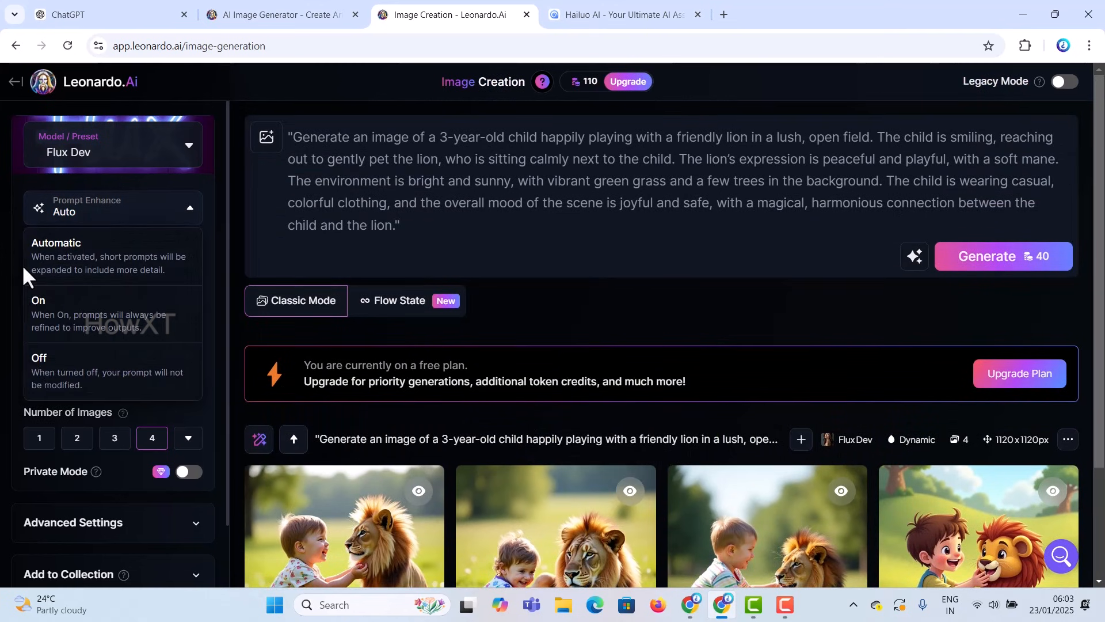
pyautogui.click(90, 220)
pyautogui.click(82, 271)
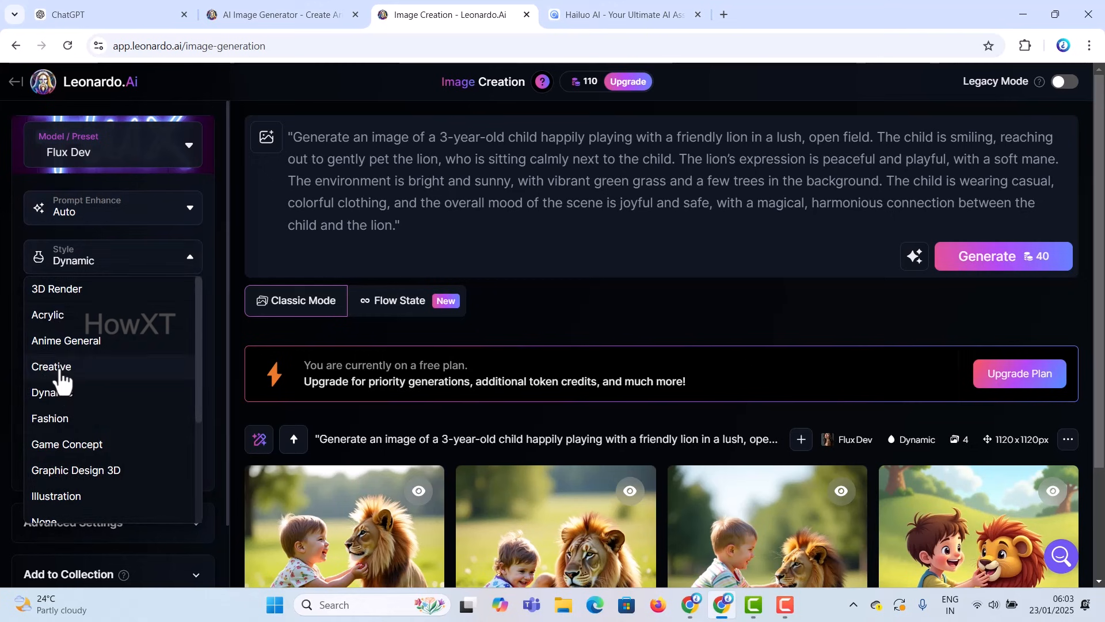
pyautogui.click(190, 257)
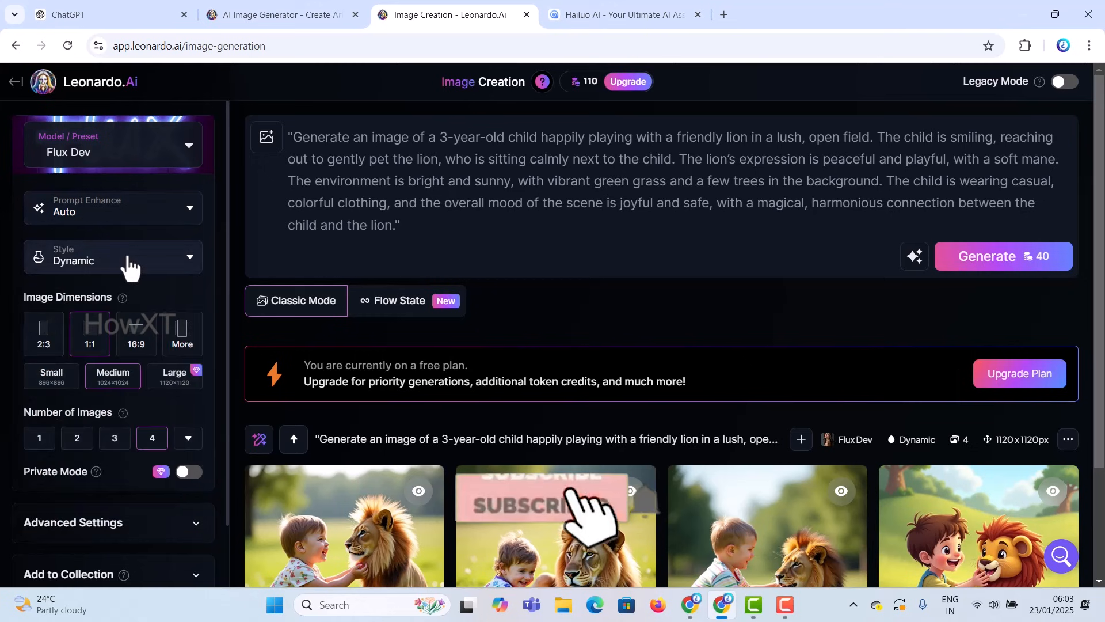
# Set the image dimensions to the 16:9 aspect ratio.
pyautogui.scroll(-2, 115, 270)
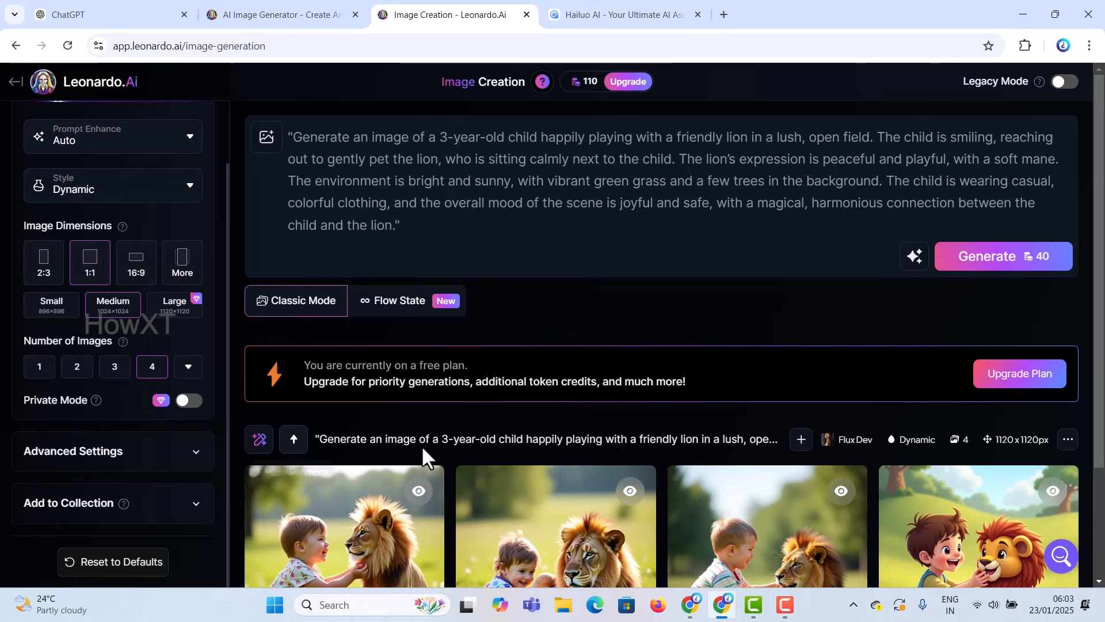
pyautogui.scroll(-1, 424, 457)
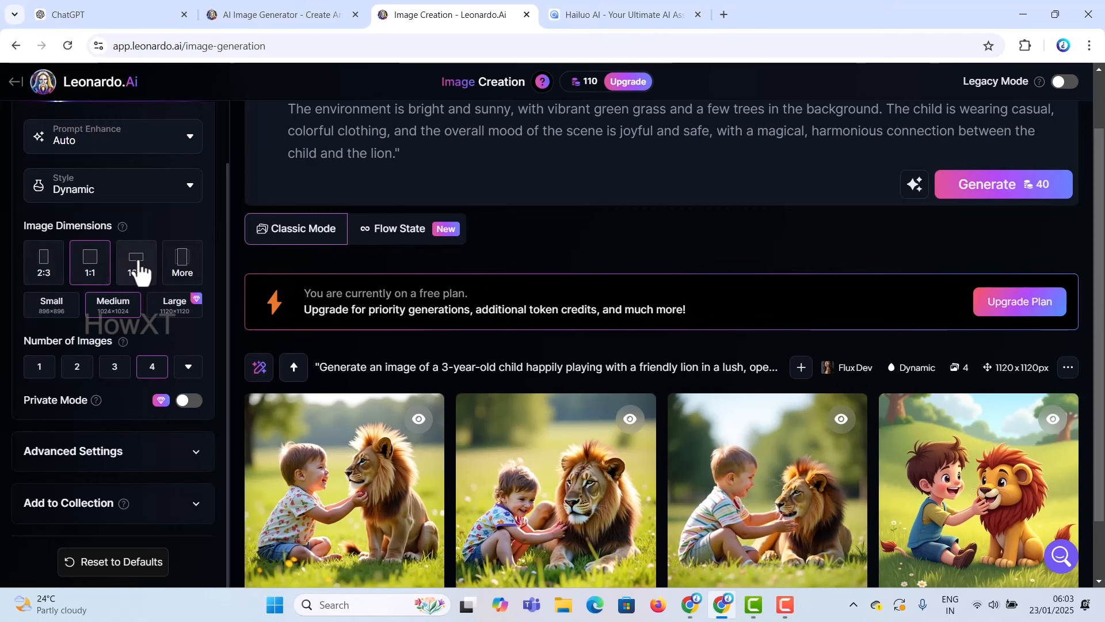
pyautogui.click(137, 269)
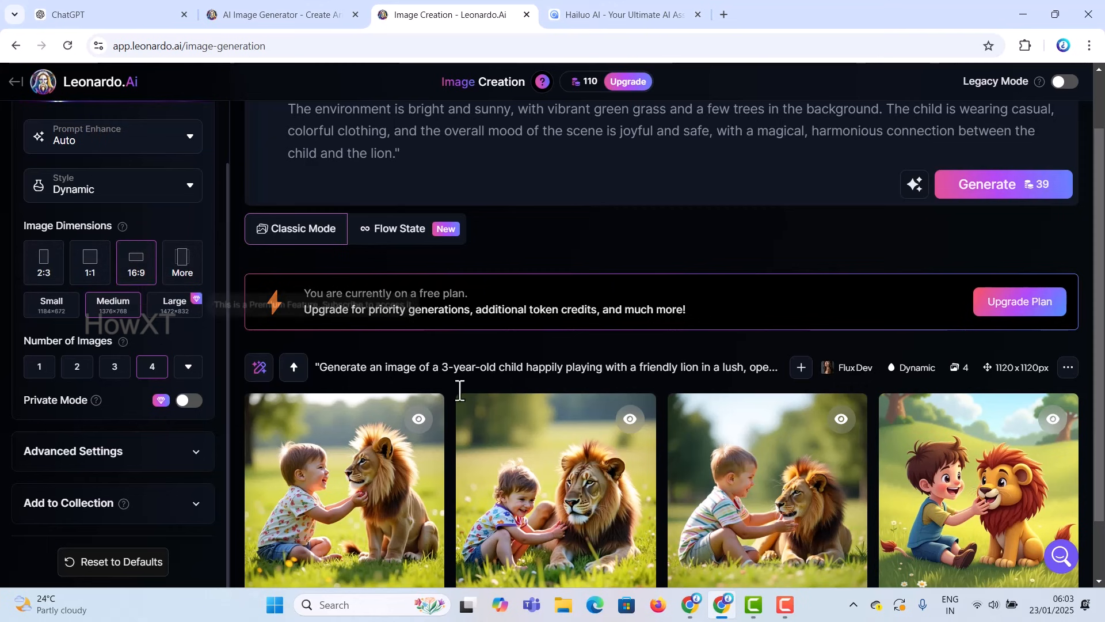
pyautogui.scroll(-1, 338, 426)
pyautogui.scroll(1, 353, 401)
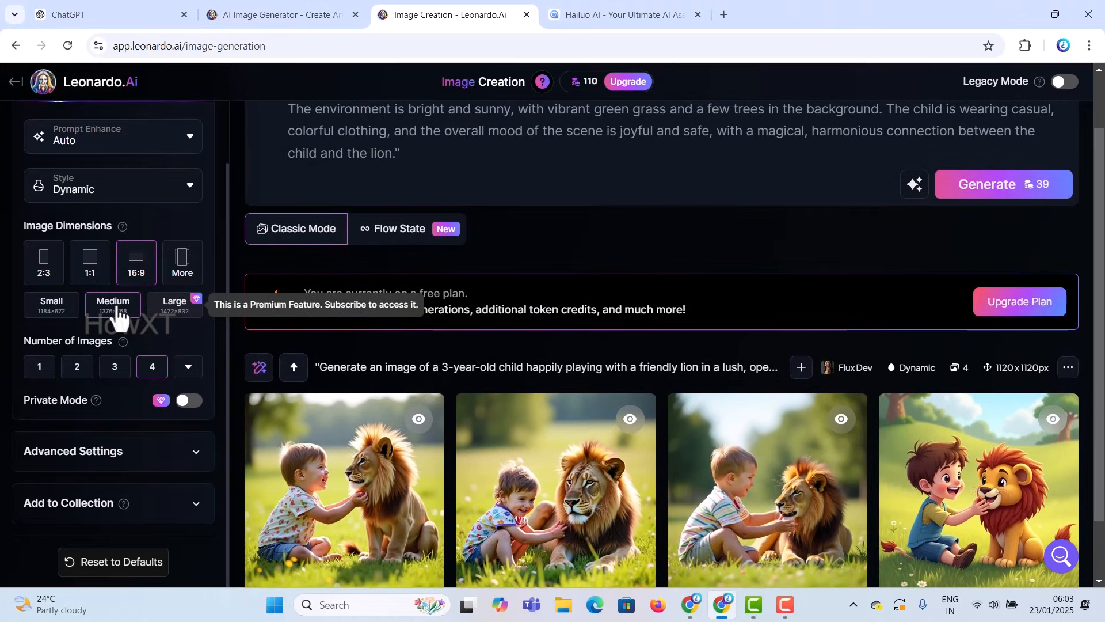
# Try the premium Large image size, dismiss the subscription plans, and select the Medium size of 1376×768.
pyautogui.click(175, 302)
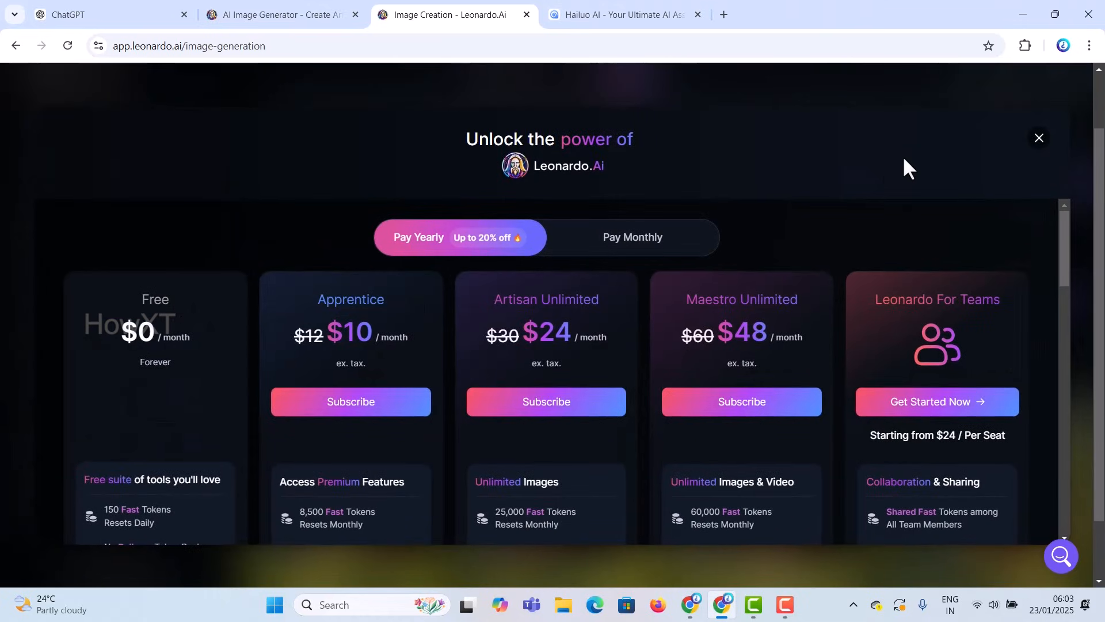
pyautogui.click(1040, 140)
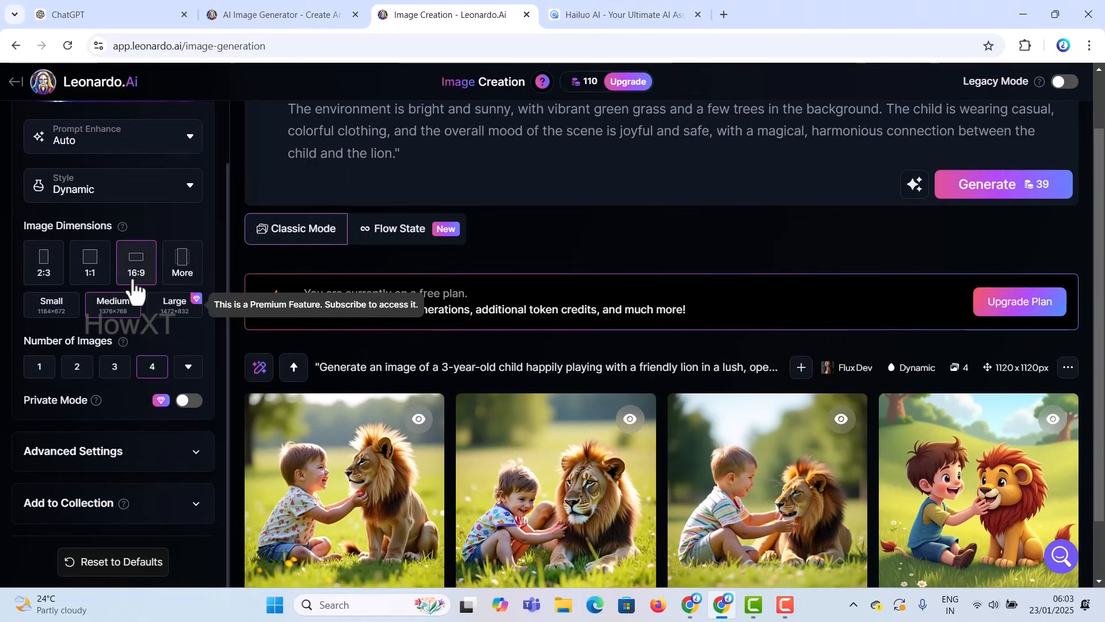
pyautogui.click(114, 309)
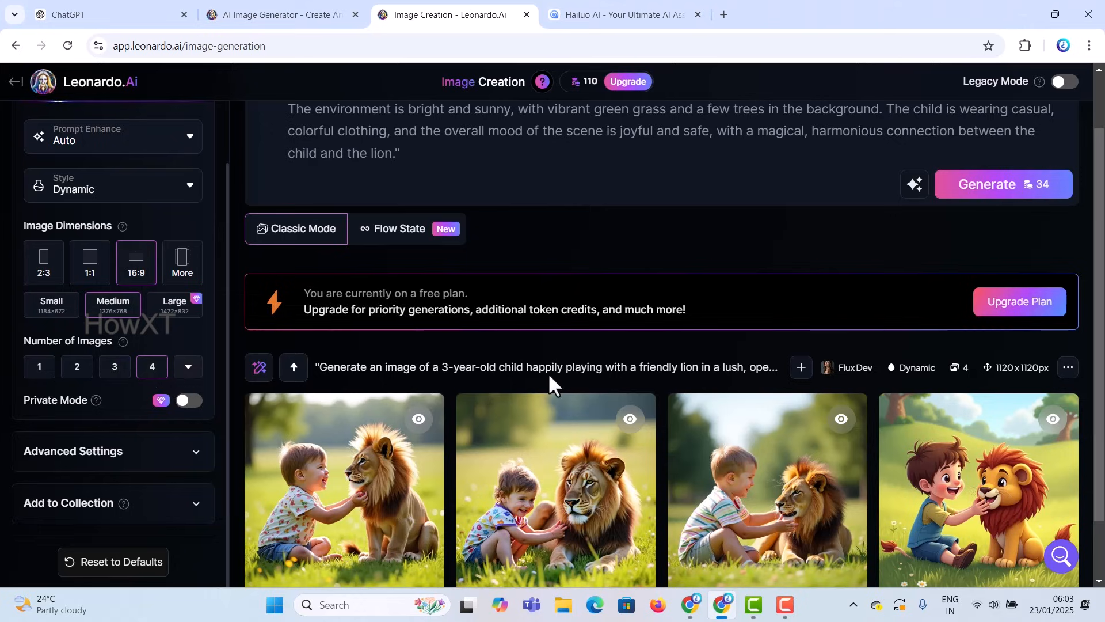
# Open the first generated child-and-lion image full size and save it as a JPEG in the Downloads folder.
pyautogui.scroll(-2, 518, 374)
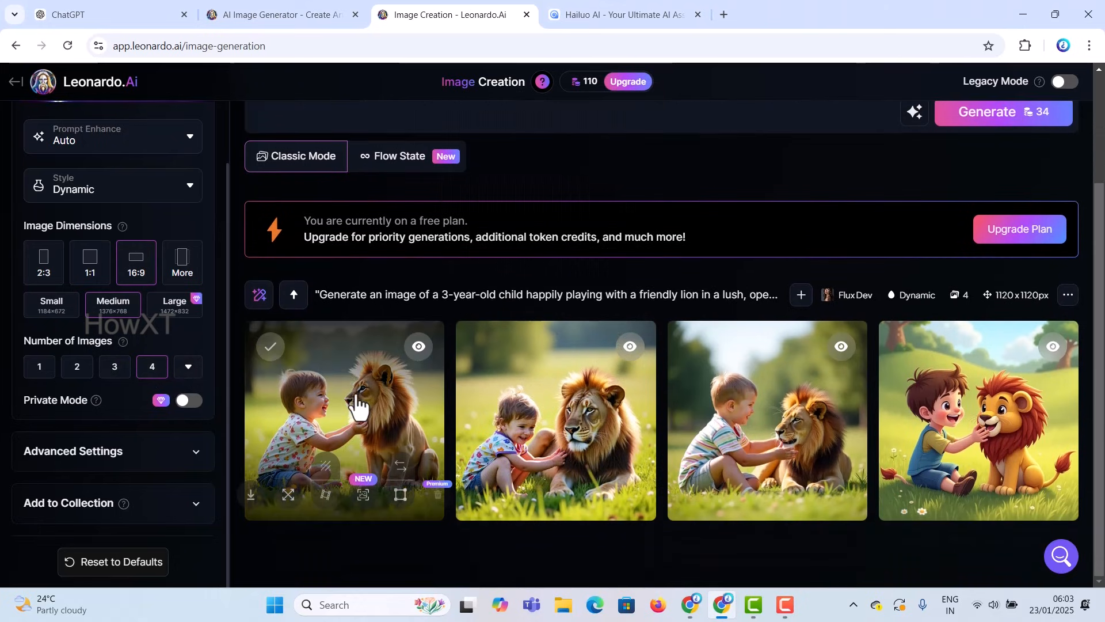
pyautogui.scroll(2, 827, 283)
pyautogui.scroll(-2, 740, 296)
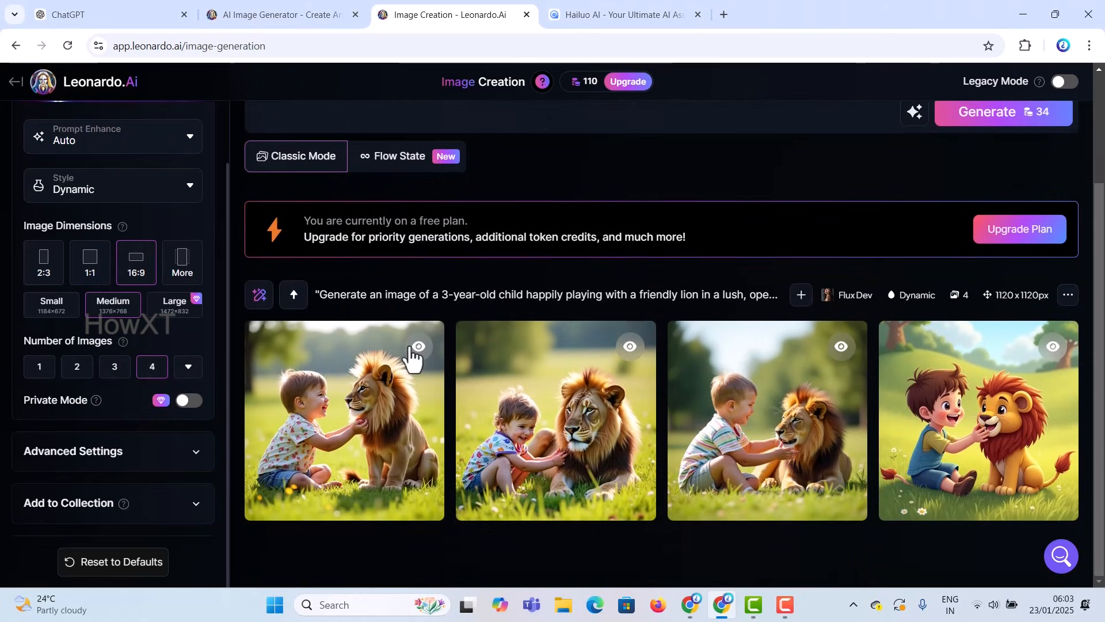
pyautogui.click(439, 365)
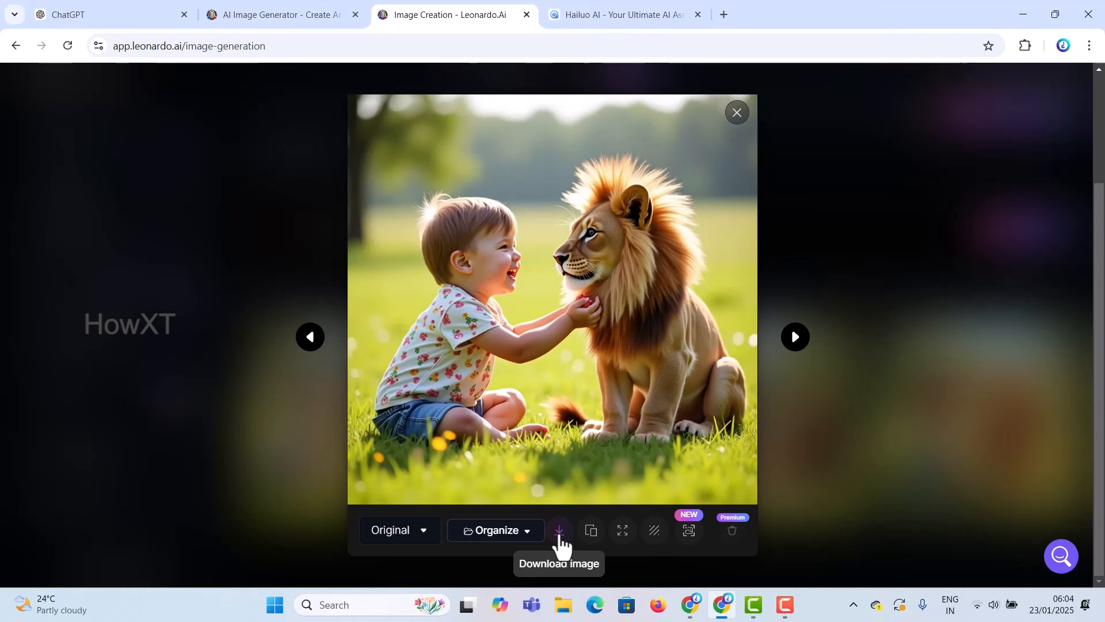
pyautogui.click(560, 538)
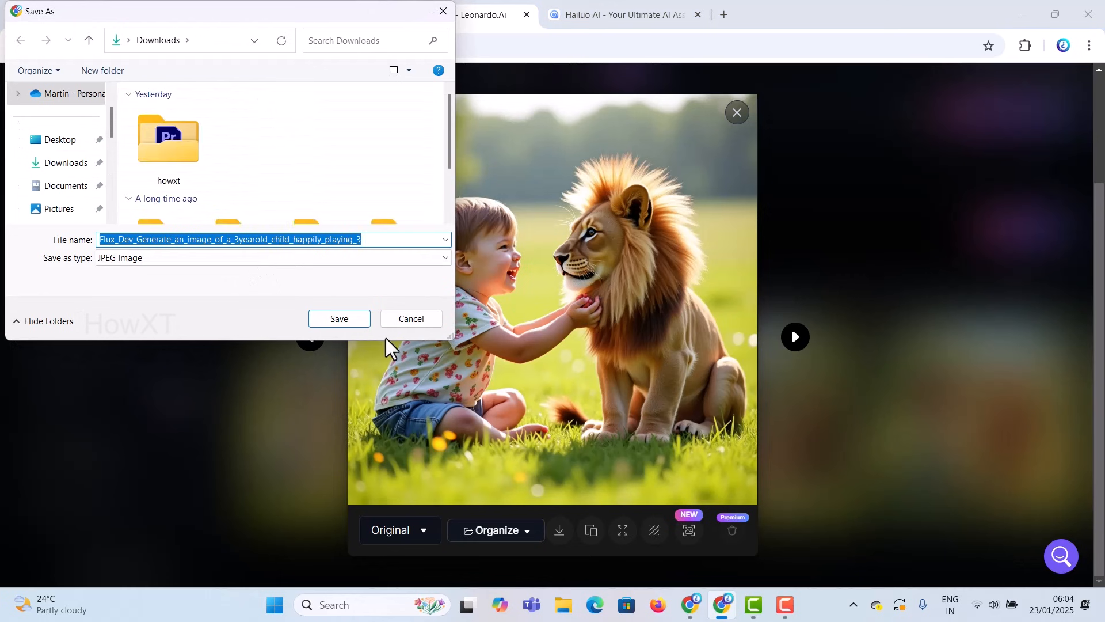
pyautogui.click(352, 321)
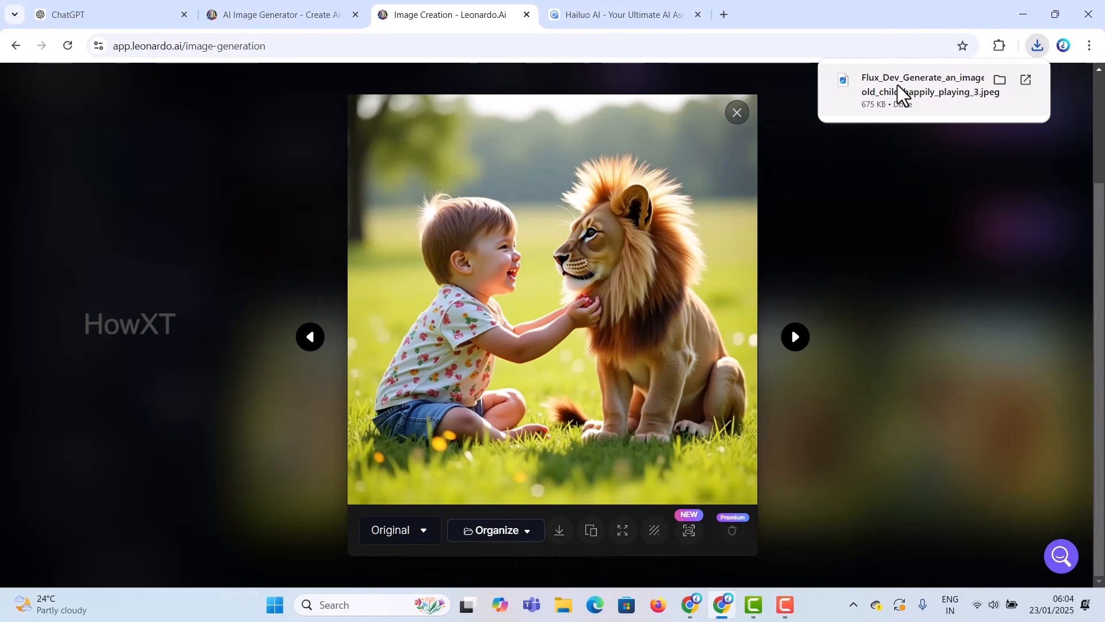
# Open the downloaded child-and-lion JPEG in the image viewer, inspect it enlarged, and close the viewer.
pyautogui.click(898, 85)
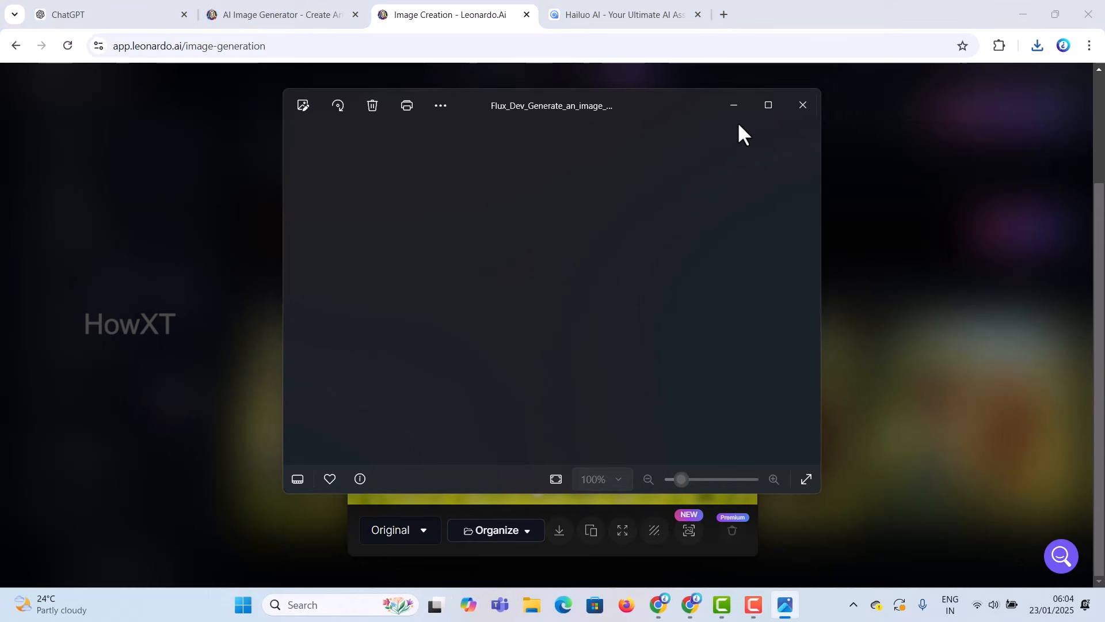
pyautogui.click(770, 106)
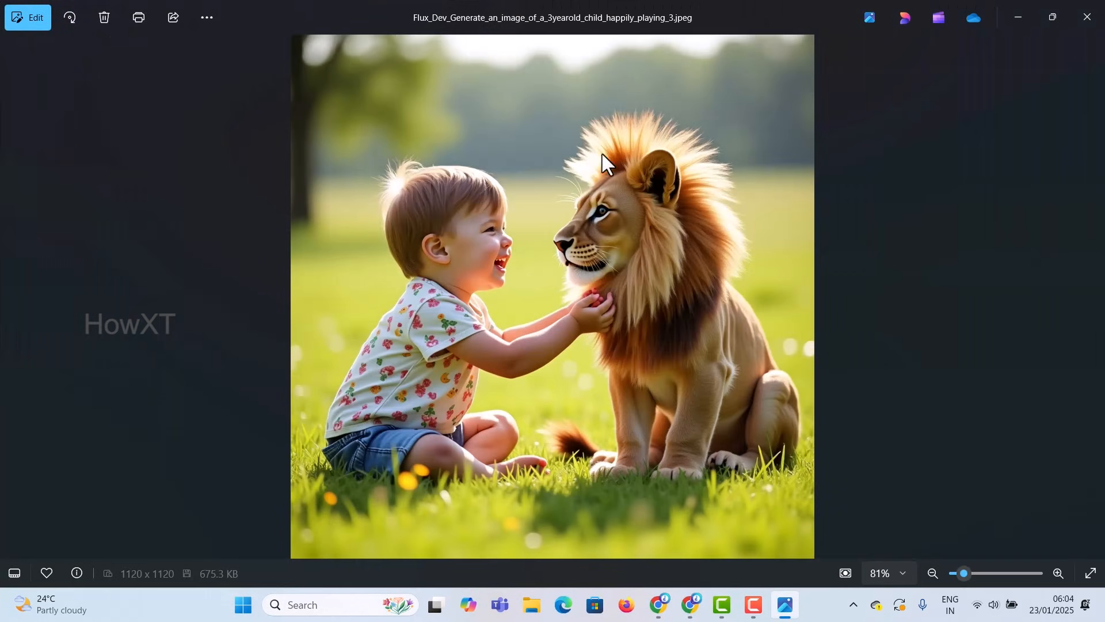
pyautogui.scroll(5, 554, 198)
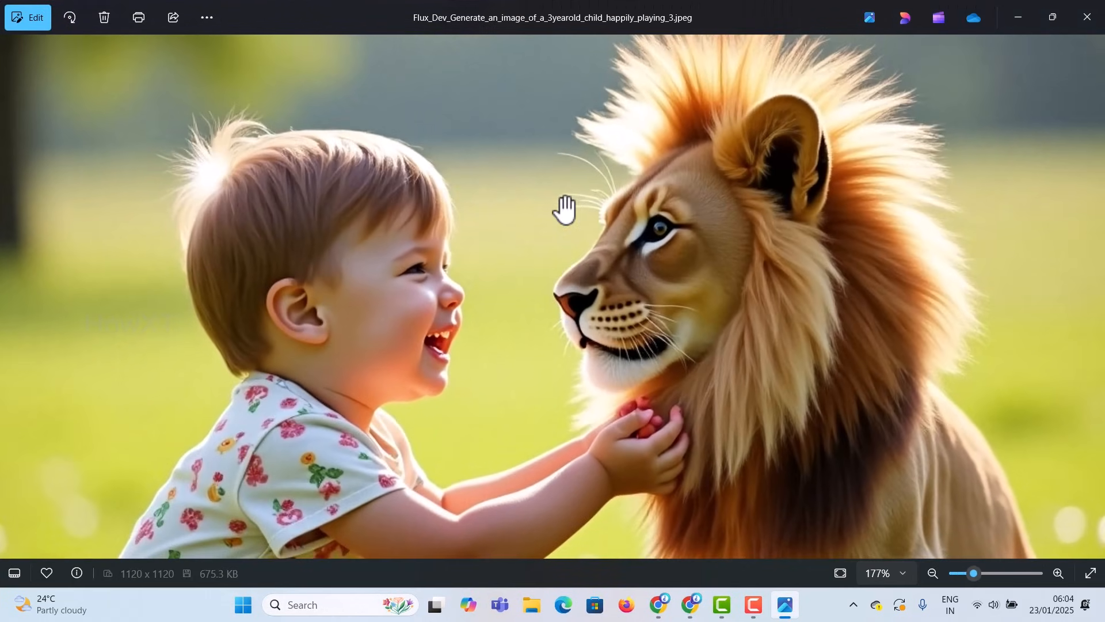
pyautogui.scroll(-3, 363, 282)
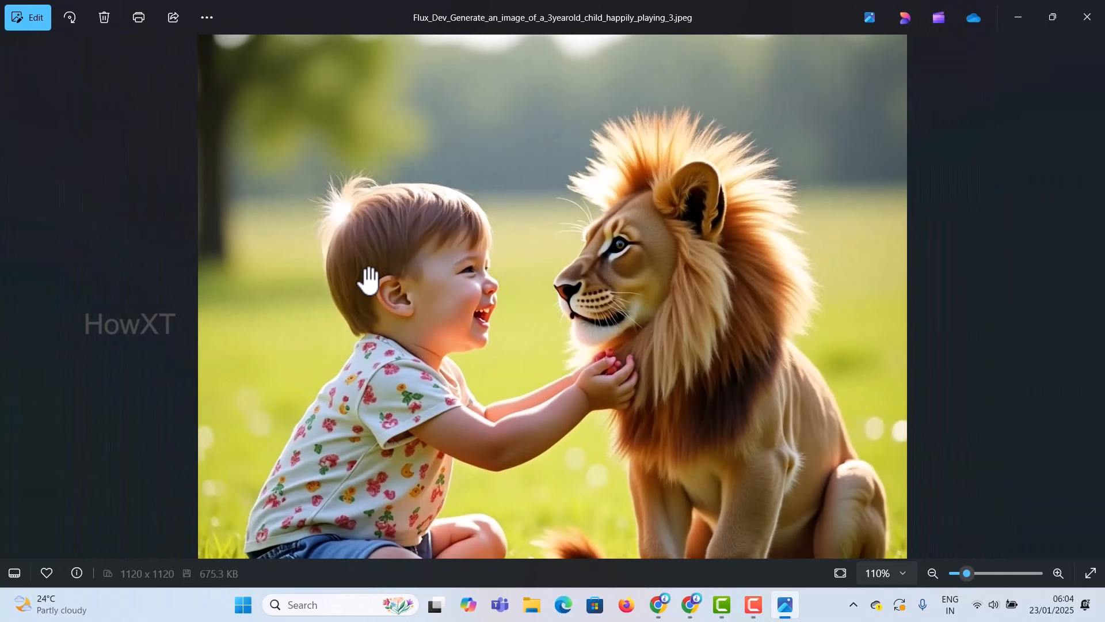
pyautogui.scroll(-2, 369, 282)
pyautogui.click(1086, 17)
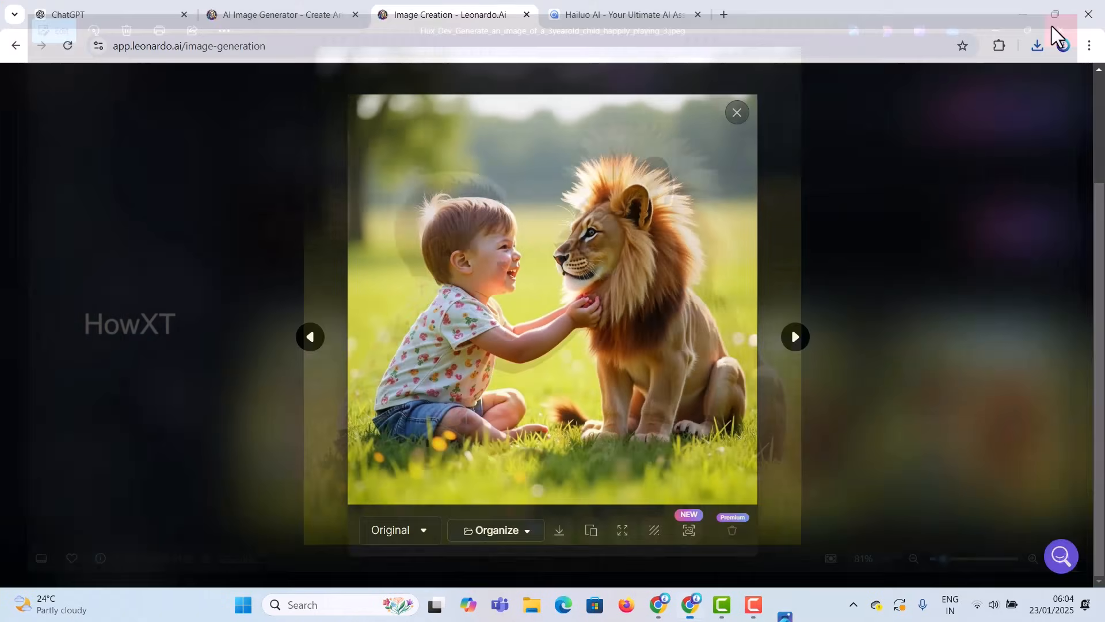
# Switch to ChatGPT and send the request "snake with small kid crete prompt for ai image".
pyautogui.click(132, 8)
pyautogui.click(312, 7)
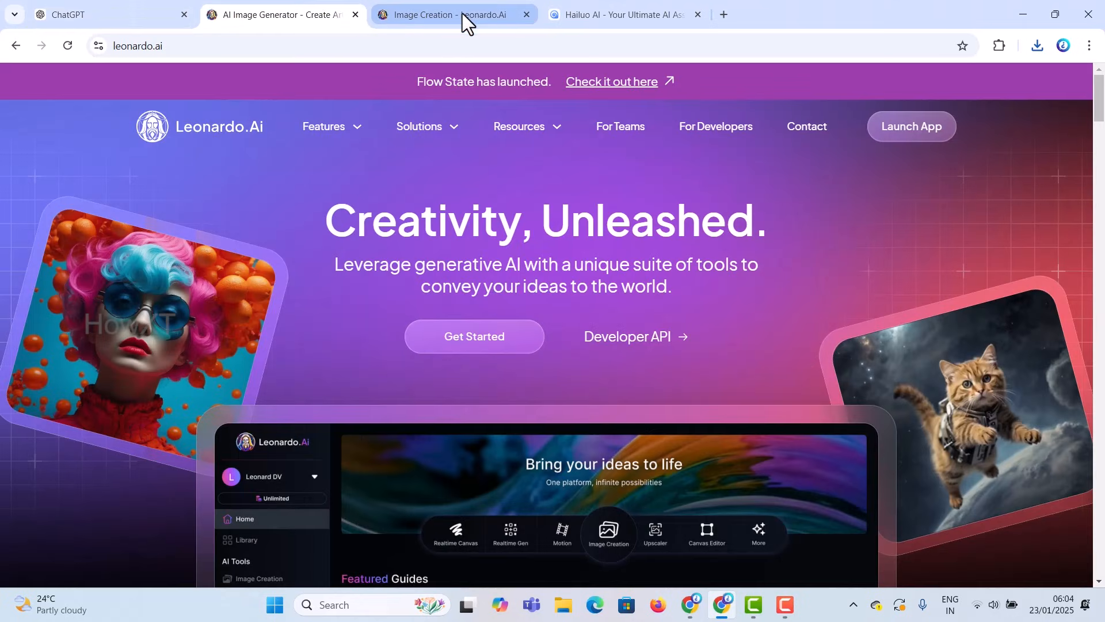
pyautogui.click(76, 14)
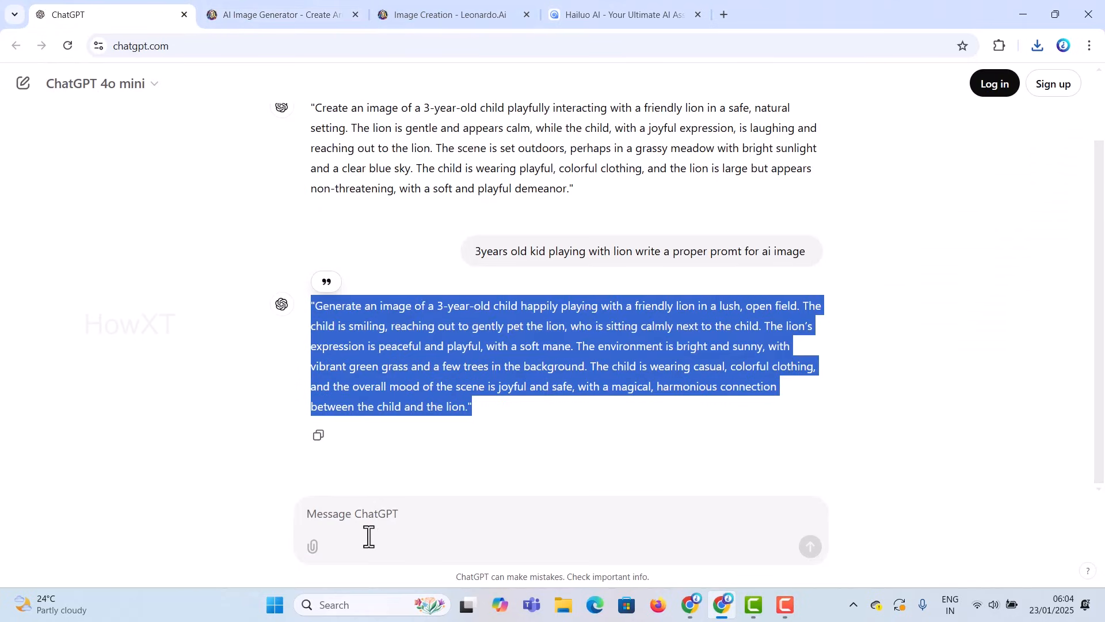
pyautogui.click(364, 511)
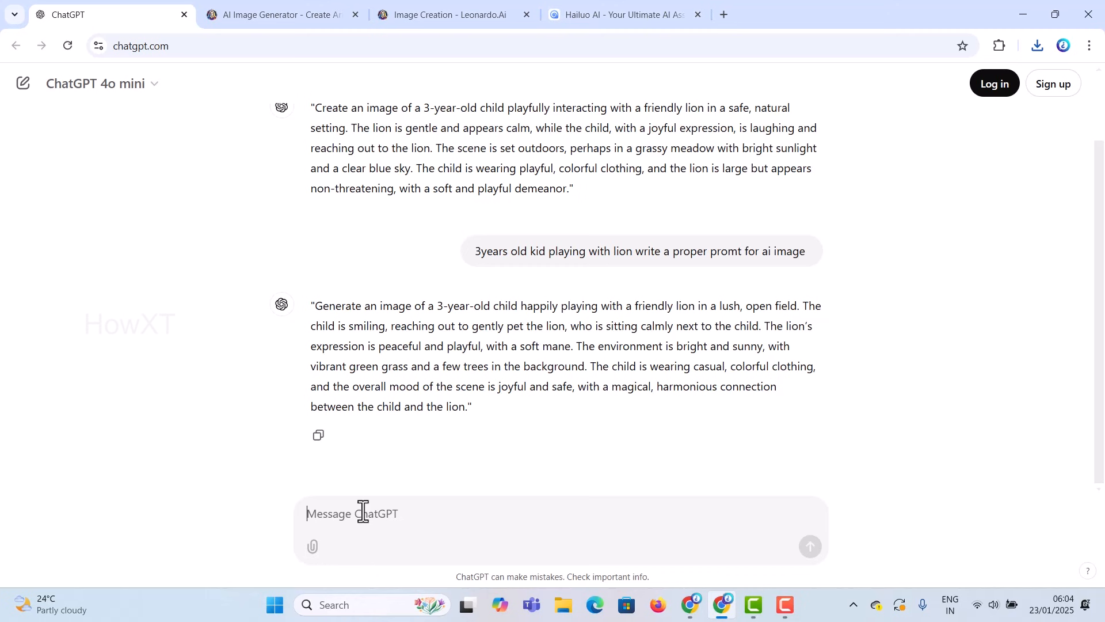
pyautogui.write('snake with s')
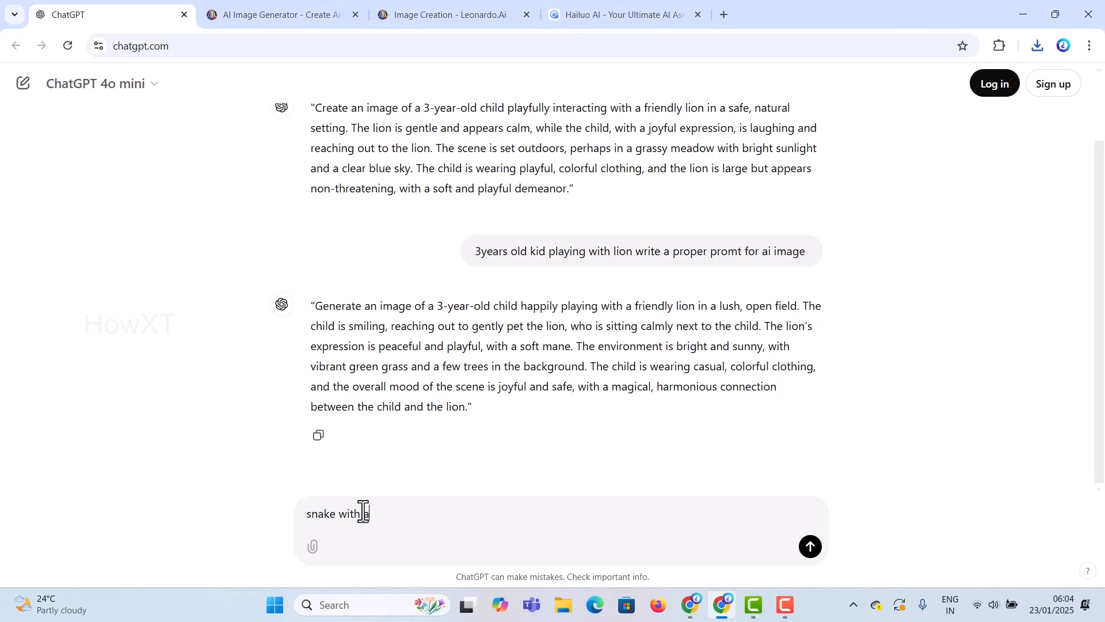
pyautogui.write('mall ki')
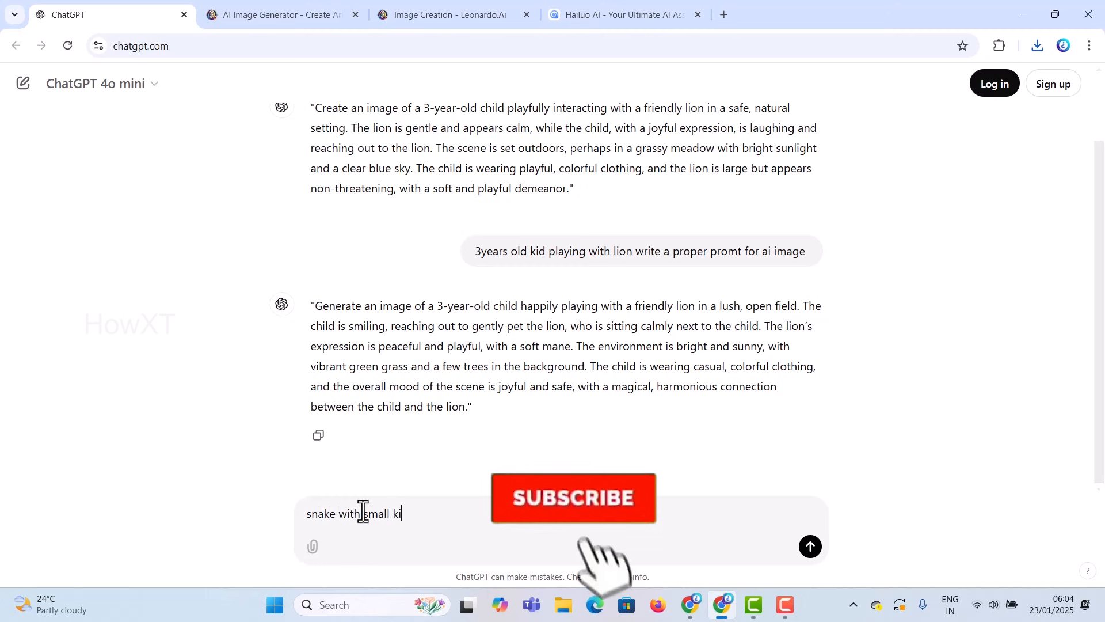
pyautogui.write('d crete')
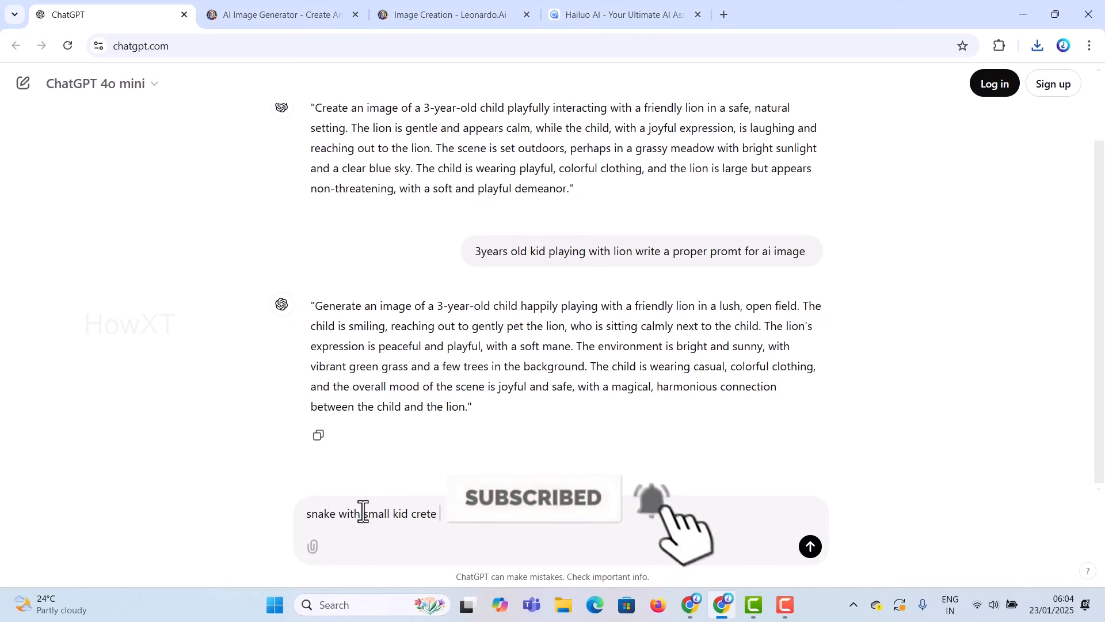
pyautogui.write(' prompt for ai image')
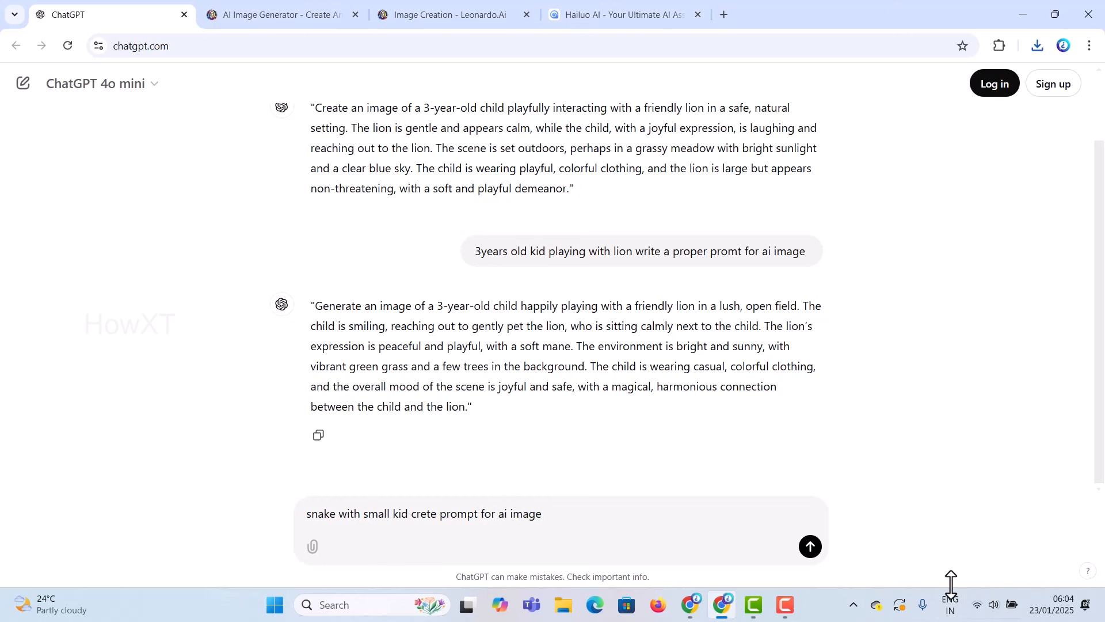
pyautogui.press('Return')
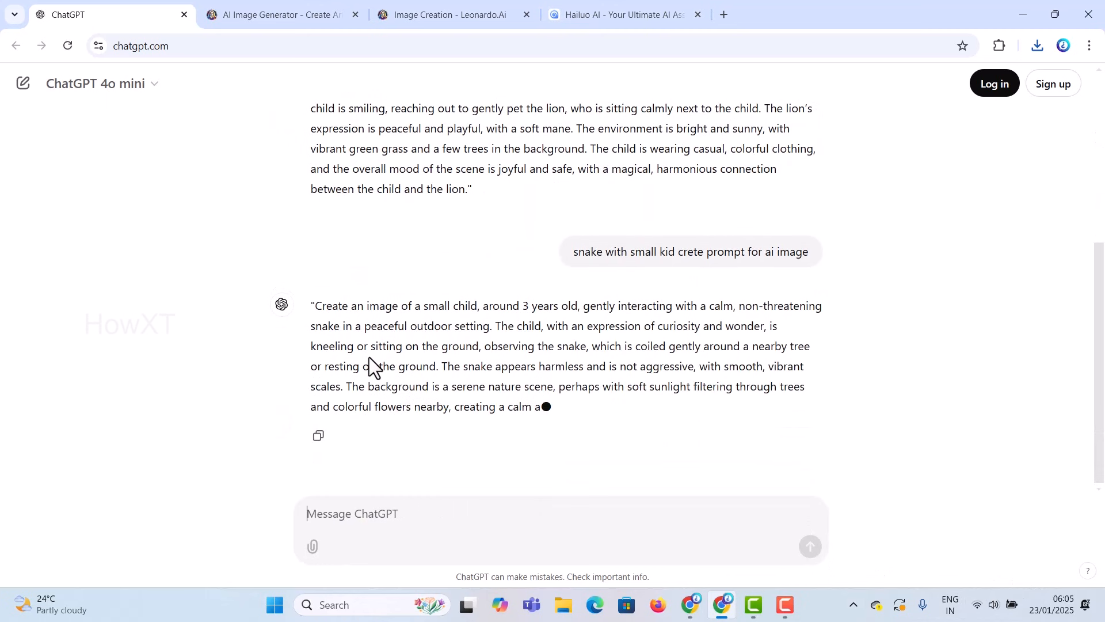
# Copy ChatGPT's child-and-snake image prompt, return to Leonardo.Ai Image Creation, and close the lion image preview.
pyautogui.moveTo(314, 306); pyautogui.dragTo(652, 427)
pyautogui.hotkey('ctrl', 'c')
pyautogui.click(286, 11)
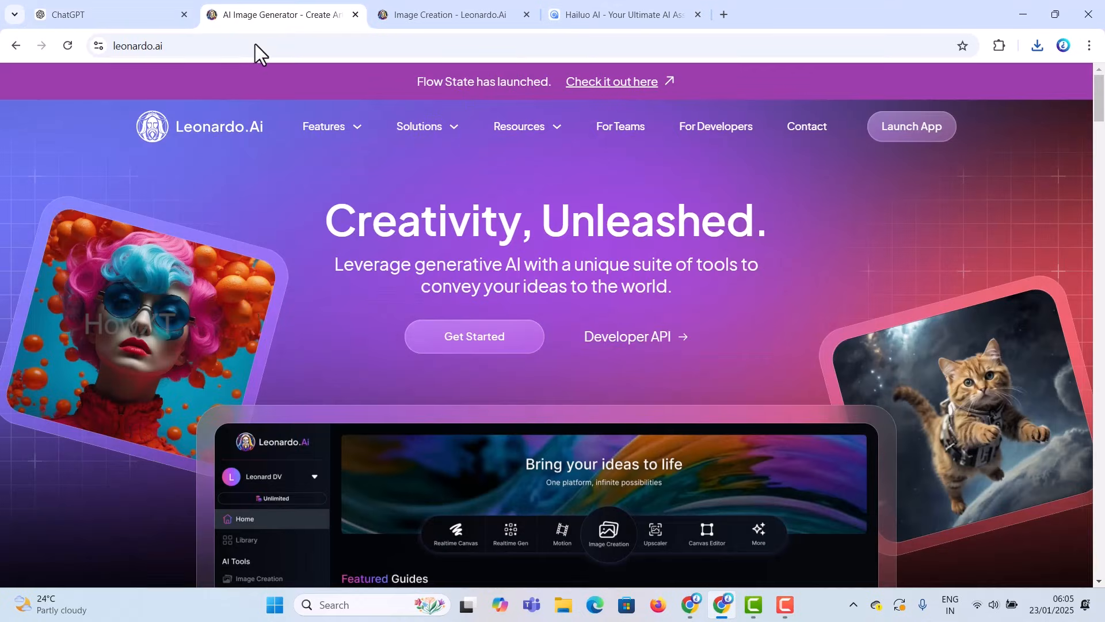
pyautogui.click(476, 11)
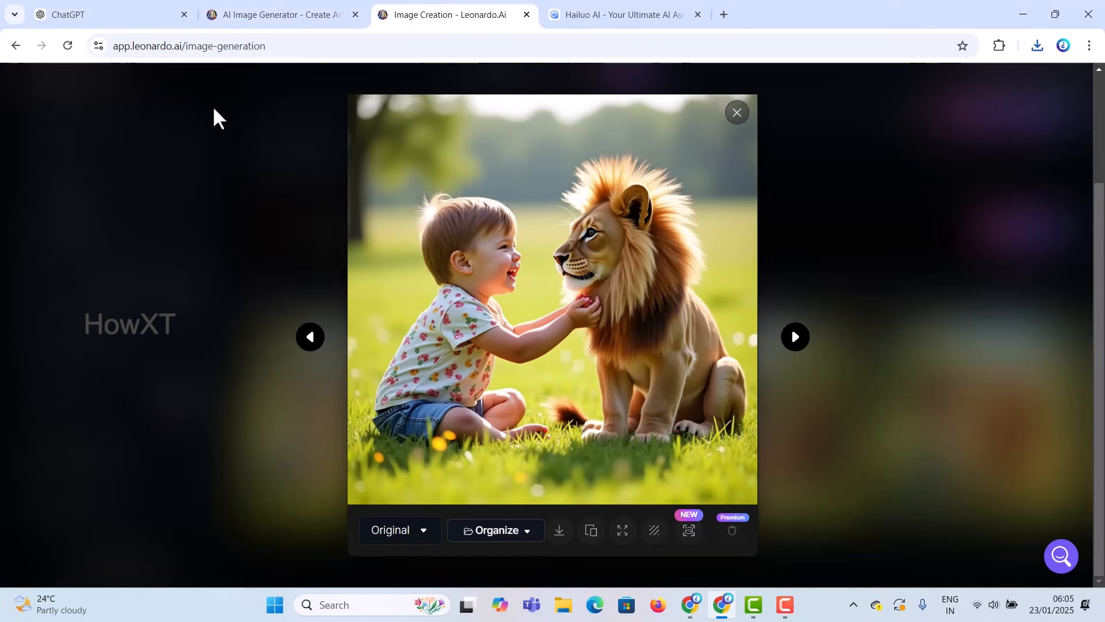
pyautogui.click(736, 113)
# Replace the lion prompt with the copied child-and-snake prompt and generate four 16:9 images.
pyautogui.scroll(1, 138, 241)
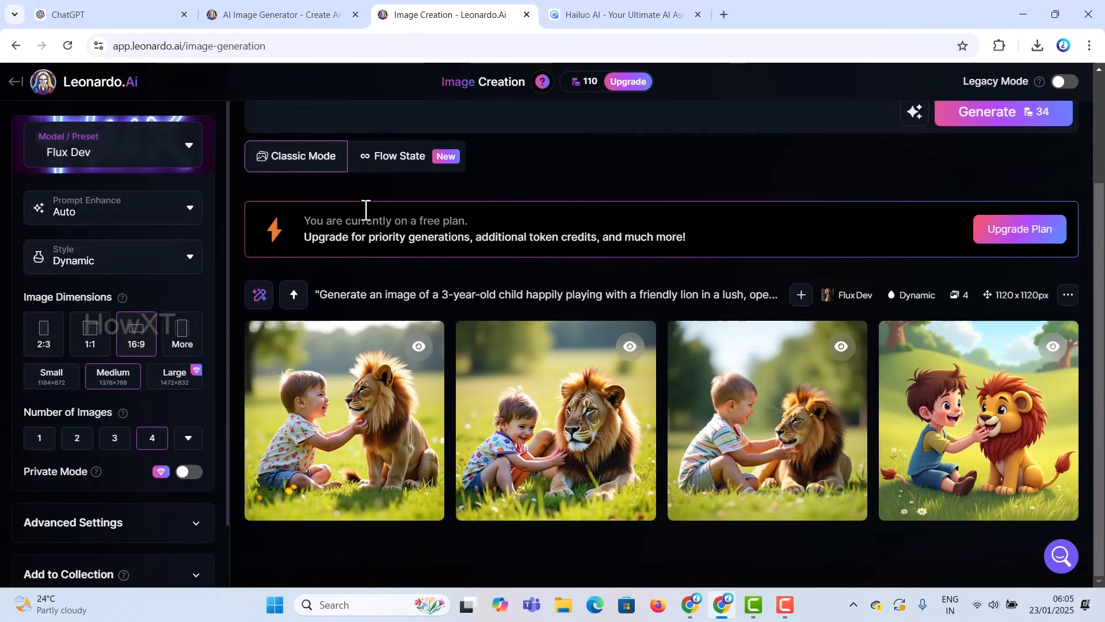
pyautogui.scroll(2, 365, 212)
pyautogui.moveTo(410, 225); pyautogui.dragTo(228, 104)
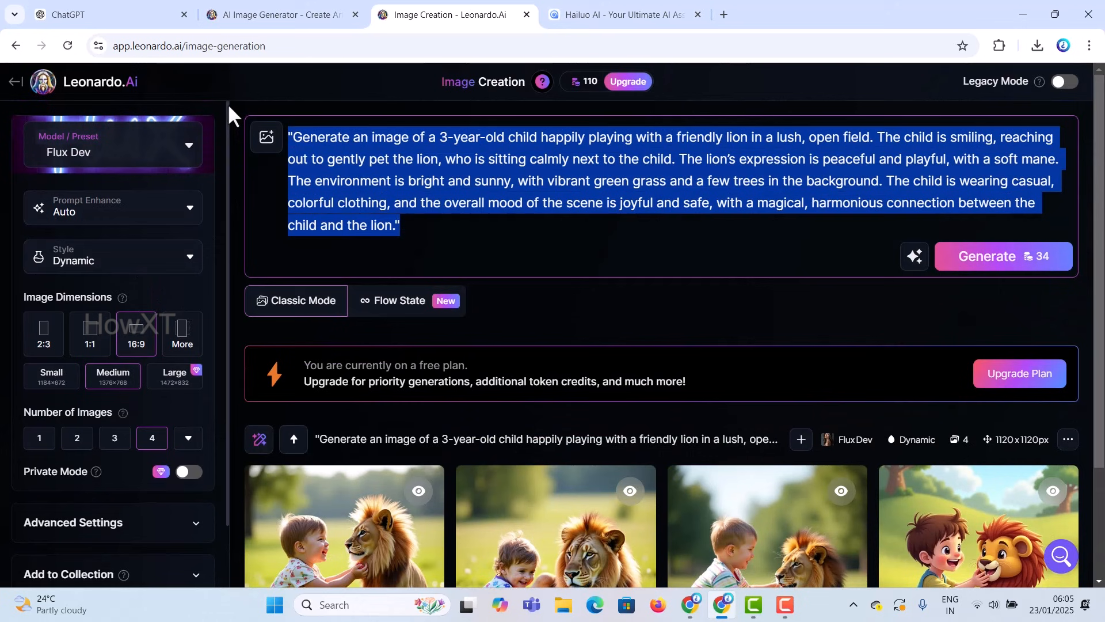
pyautogui.press('BackSpace')
pyautogui.hotkey('ctrl', 'v')
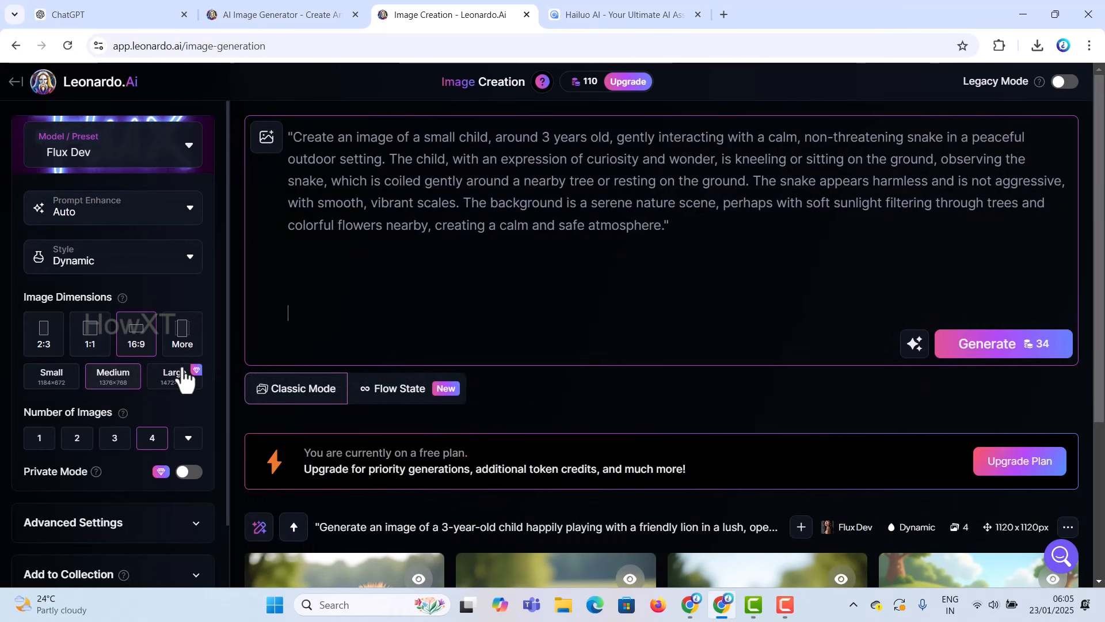
pyautogui.click(974, 348)
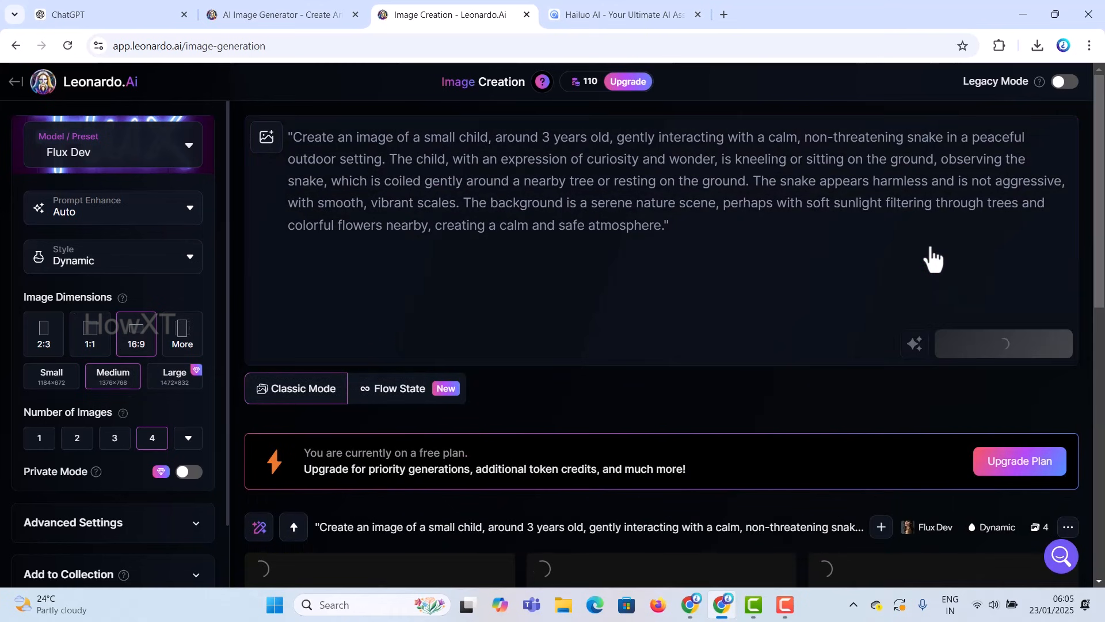
# Save the generated image of the child facing the snake coiled around the tree, and open the downloaded JPEG in the image viewer.
pyautogui.scroll(-3, 933, 253)
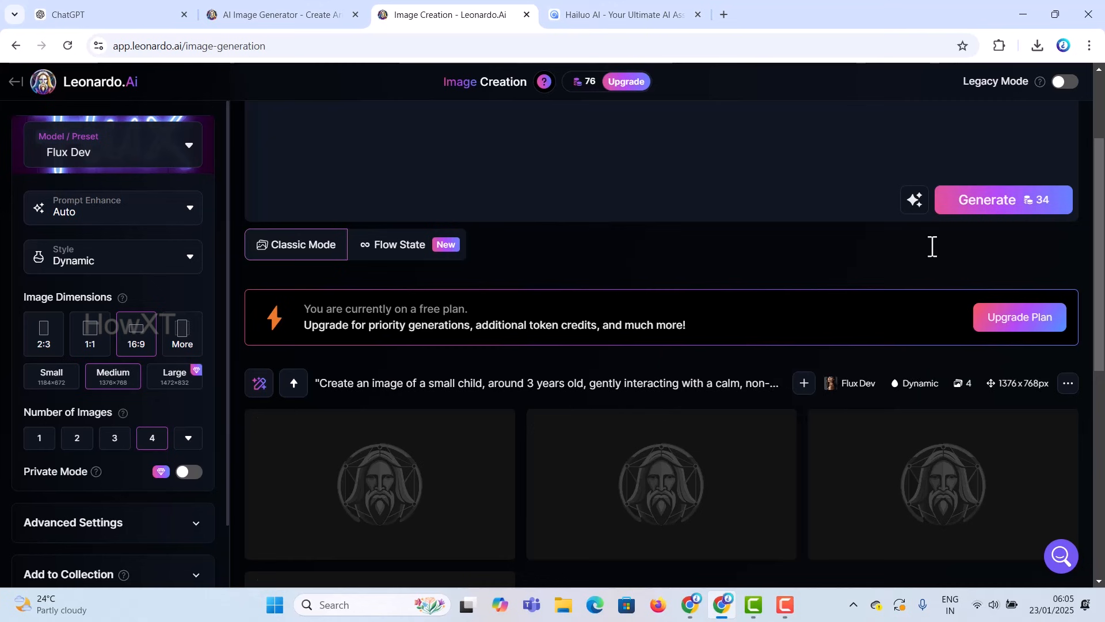
pyautogui.scroll(-2, 930, 246)
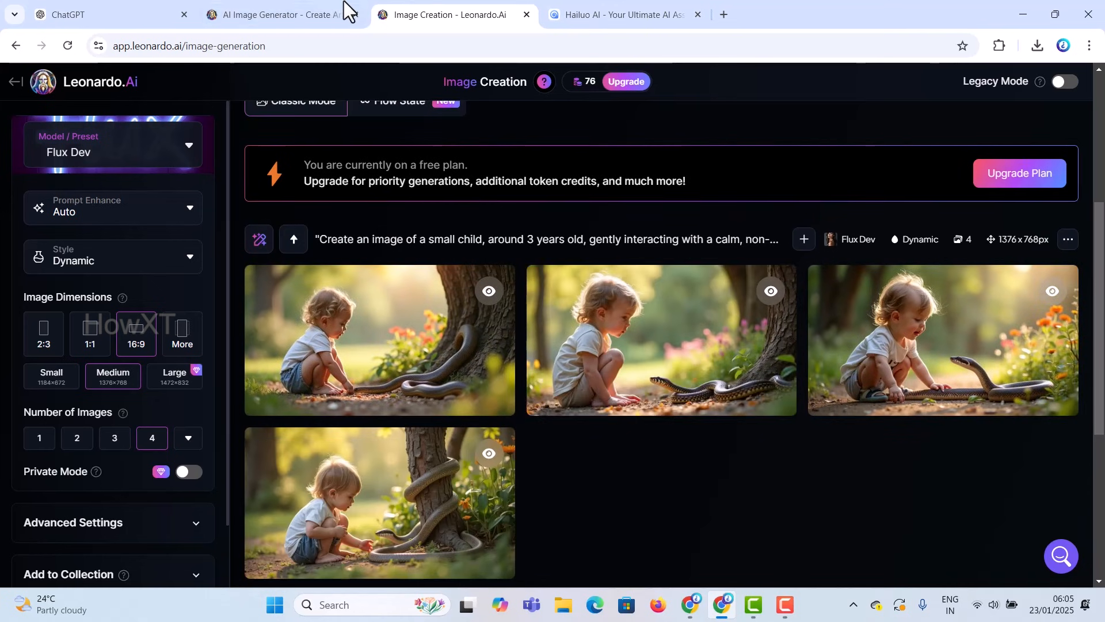
pyautogui.click(585, 7)
pyautogui.click(482, 7)
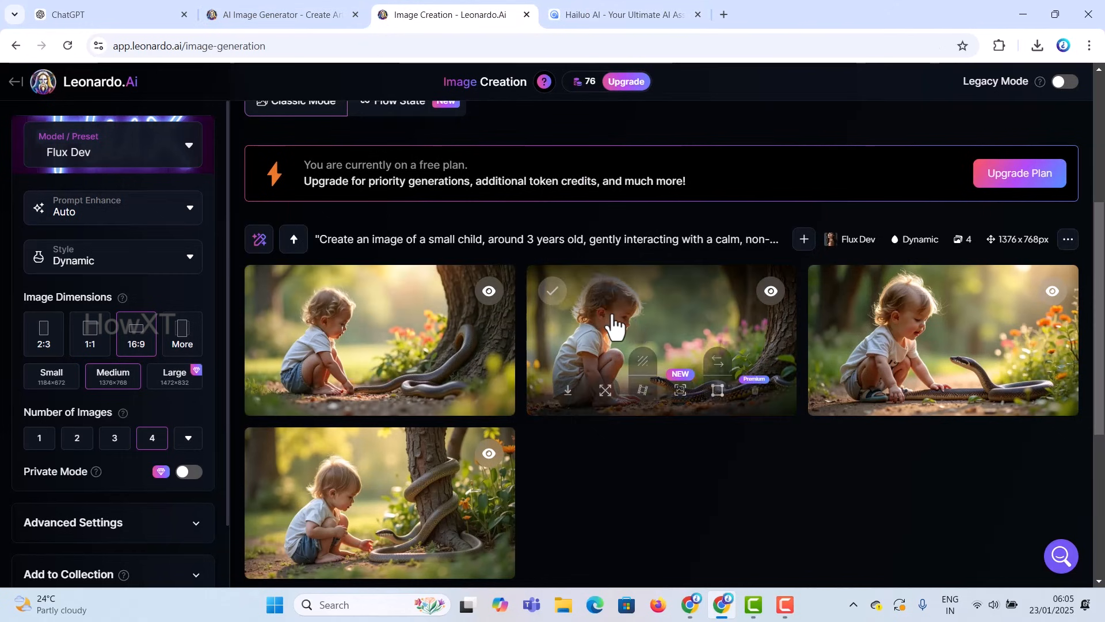
pyautogui.click(383, 486)
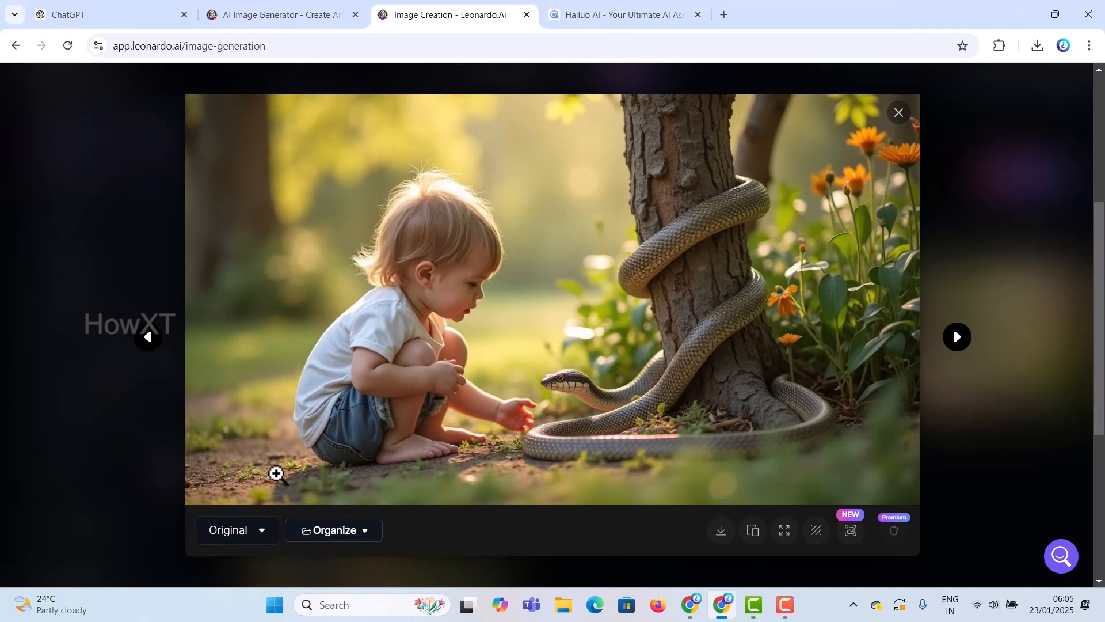
pyautogui.click(721, 530)
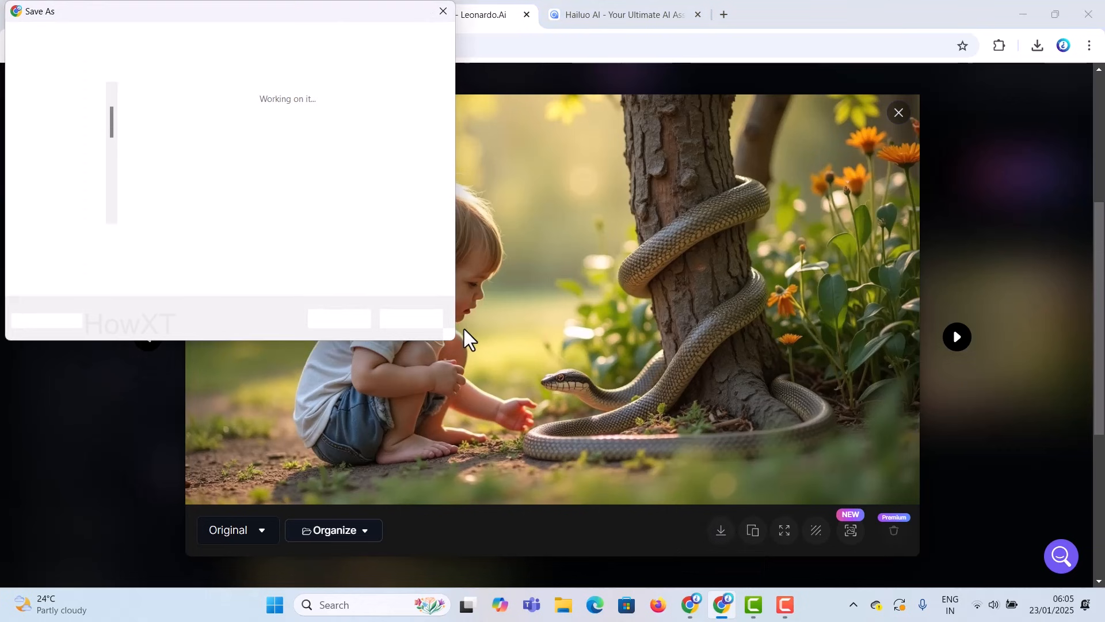
pyautogui.click(333, 317)
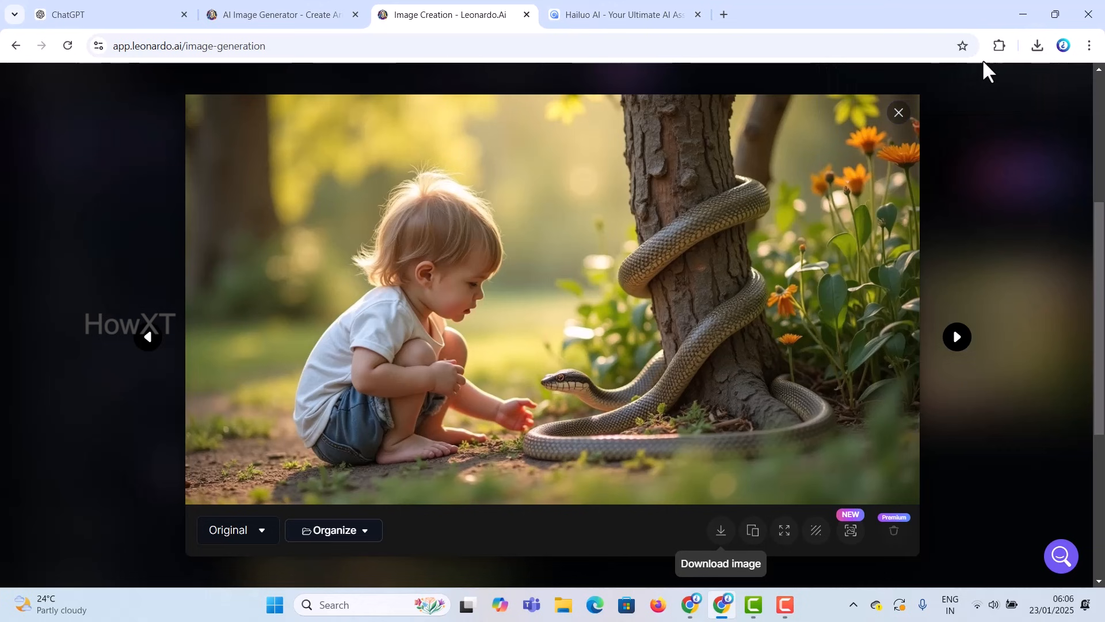
pyautogui.click(1026, 49)
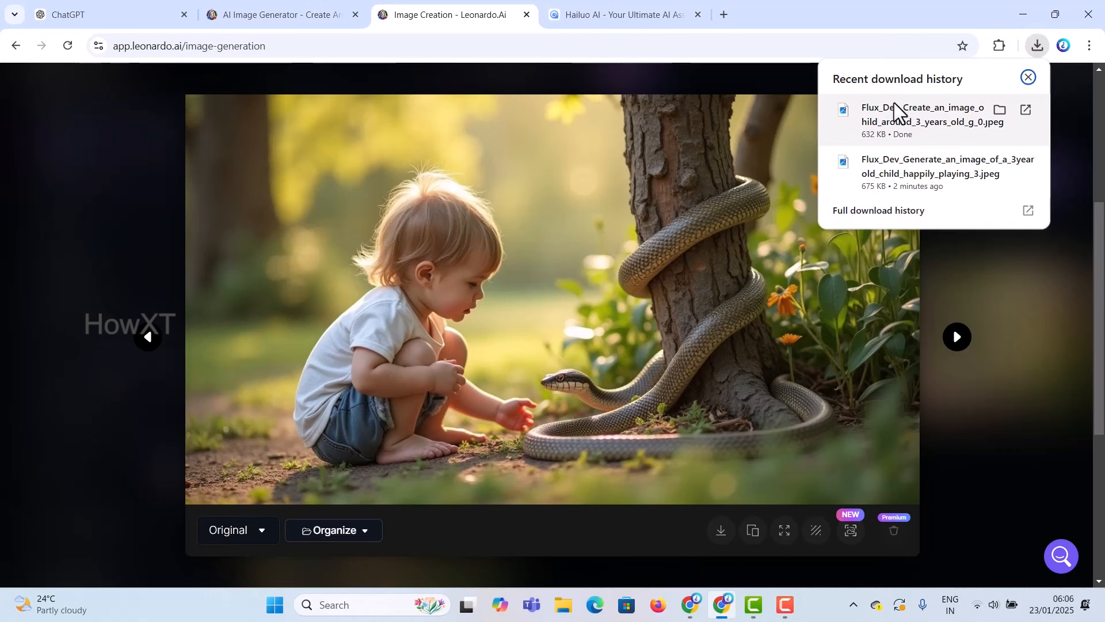
pyautogui.click(894, 102)
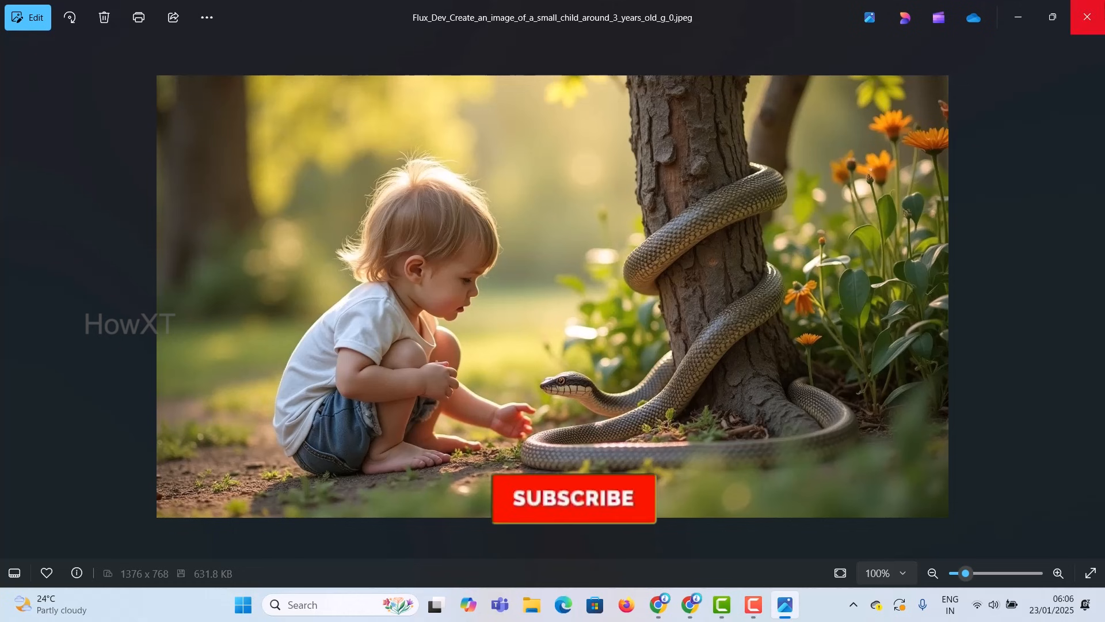
# Close the image viewer, switch to Hailuo AI, and paste the child-and-snake prompt into the chat with "image" changed to "video".
pyautogui.click(1089, 17)
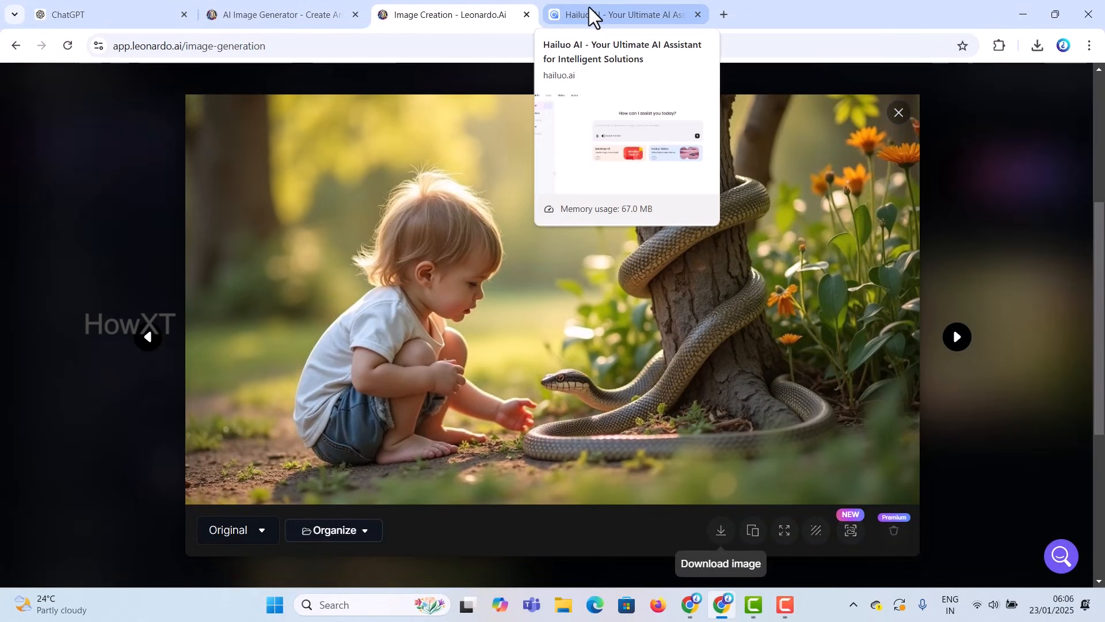
pyautogui.click(589, 8)
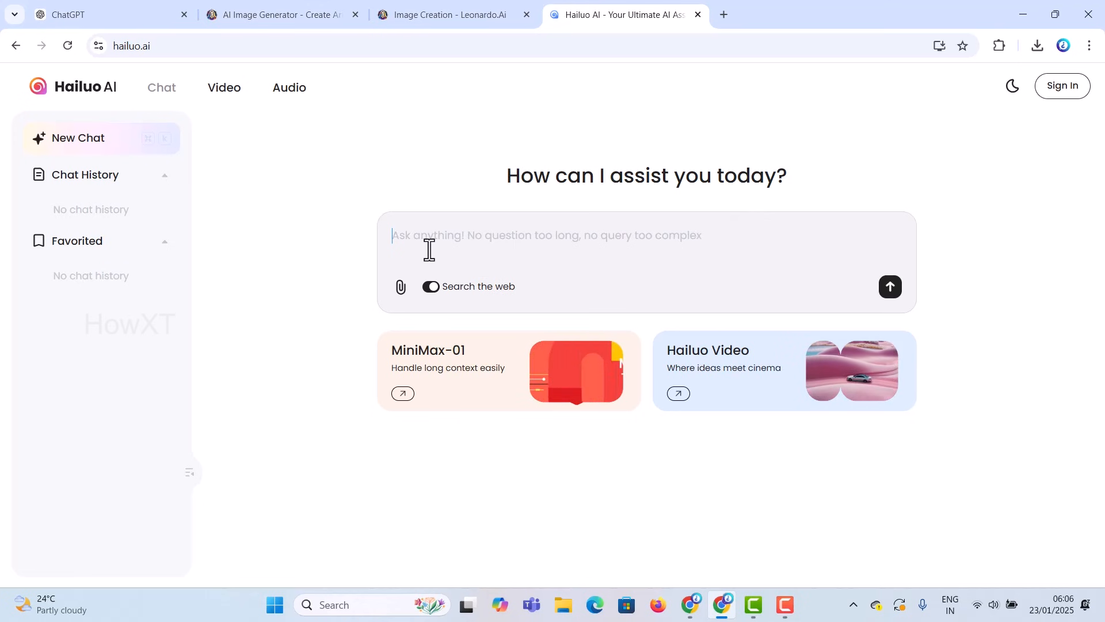
pyautogui.click(460, 243)
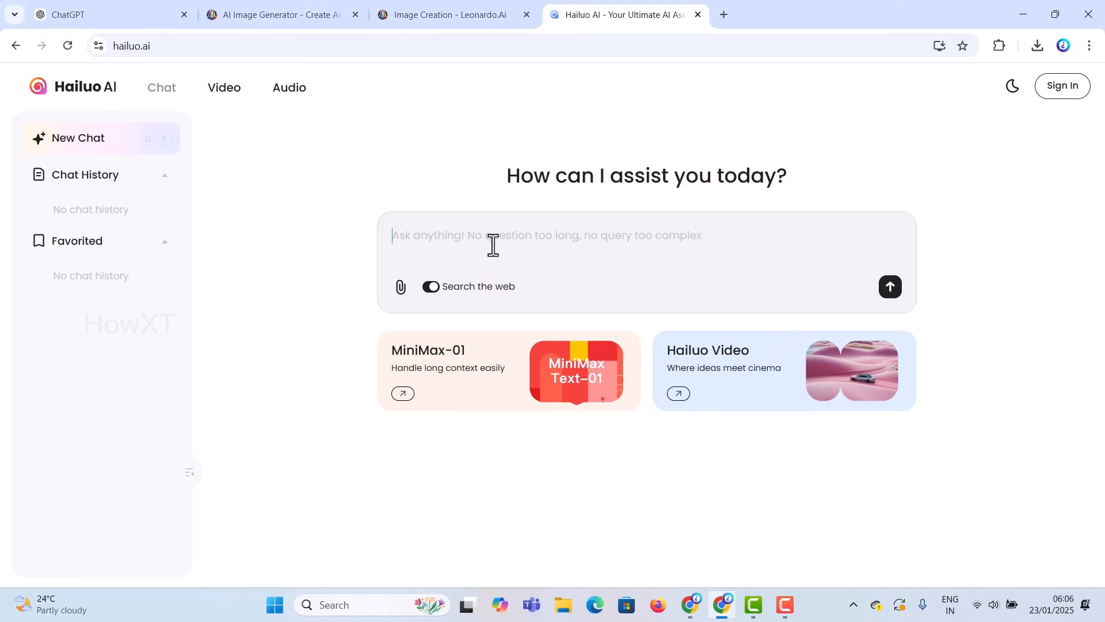
pyautogui.hotkey('ctrl', 'v')
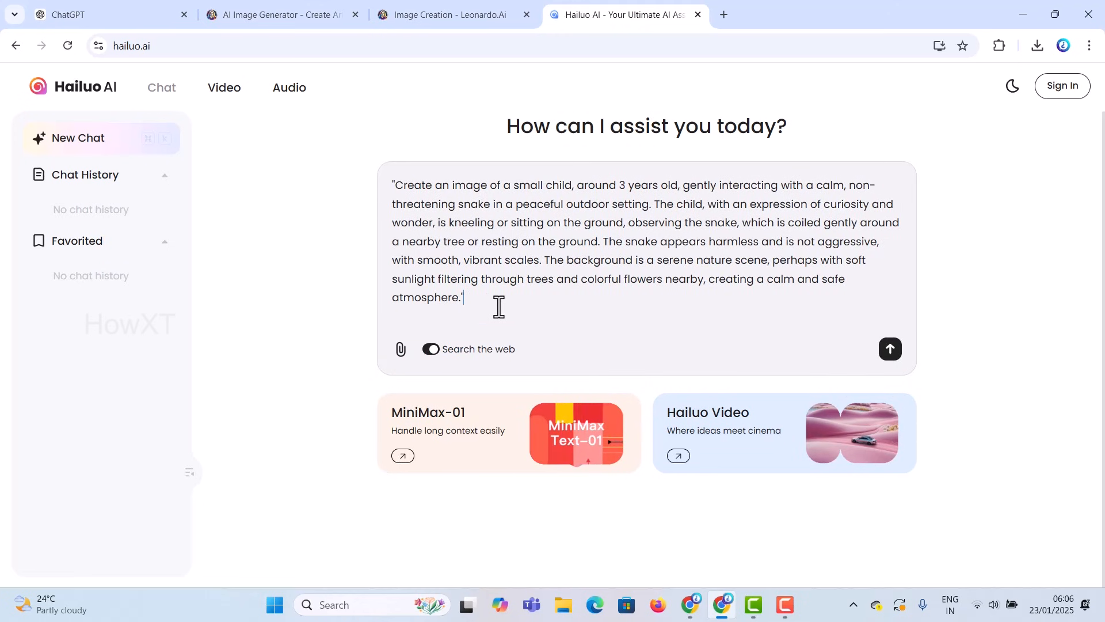
pyautogui.moveTo(453, 182); pyautogui.dragTo(489, 180)
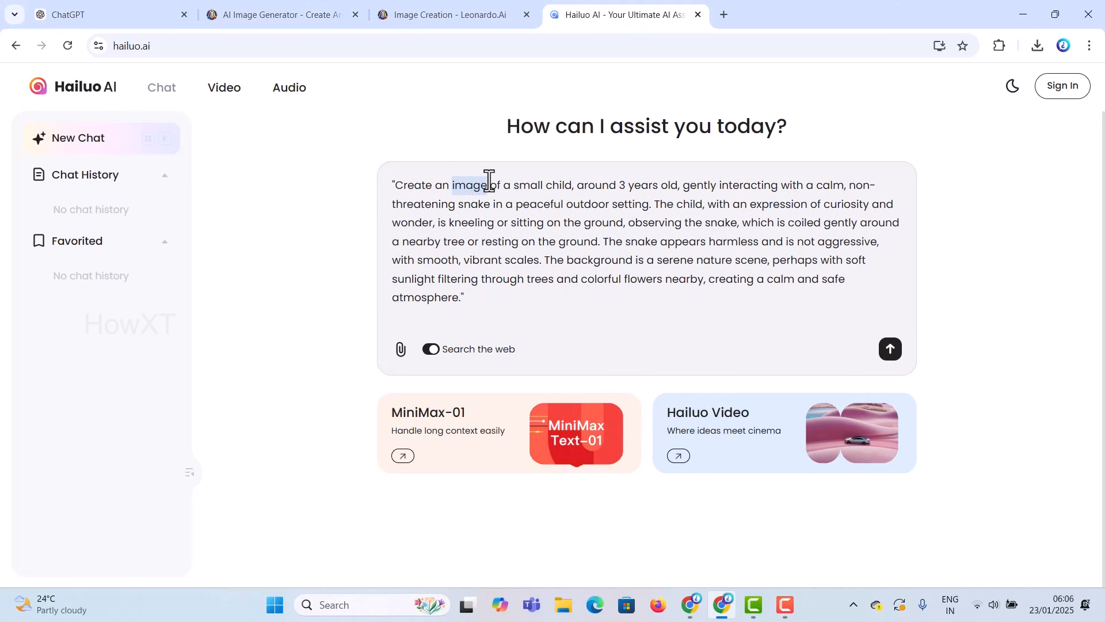
pyautogui.write('vide')
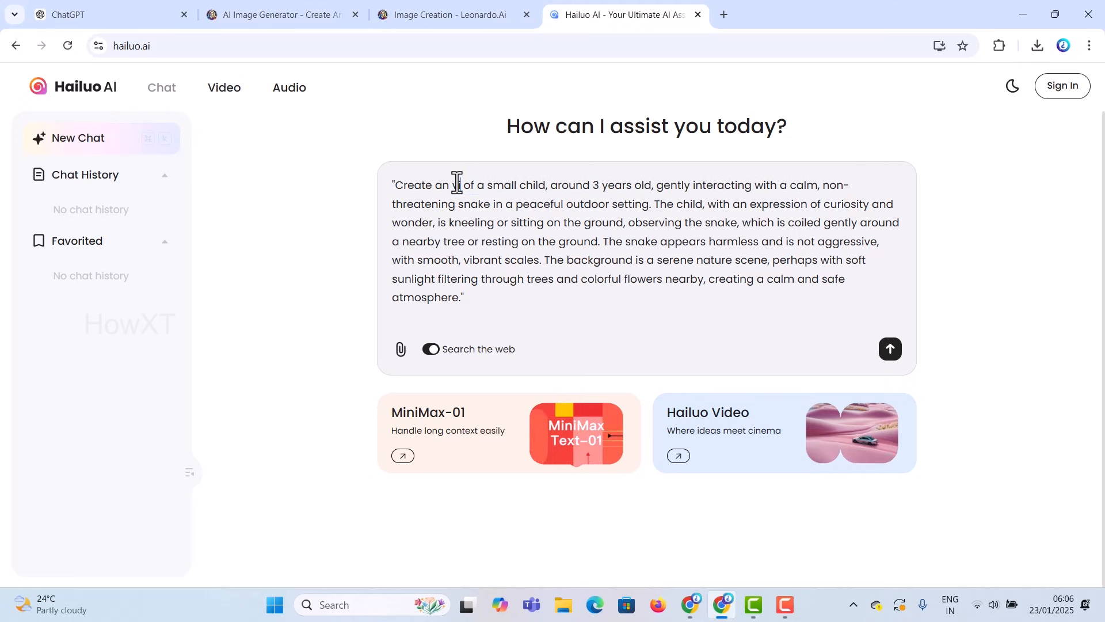
pyautogui.write('o')
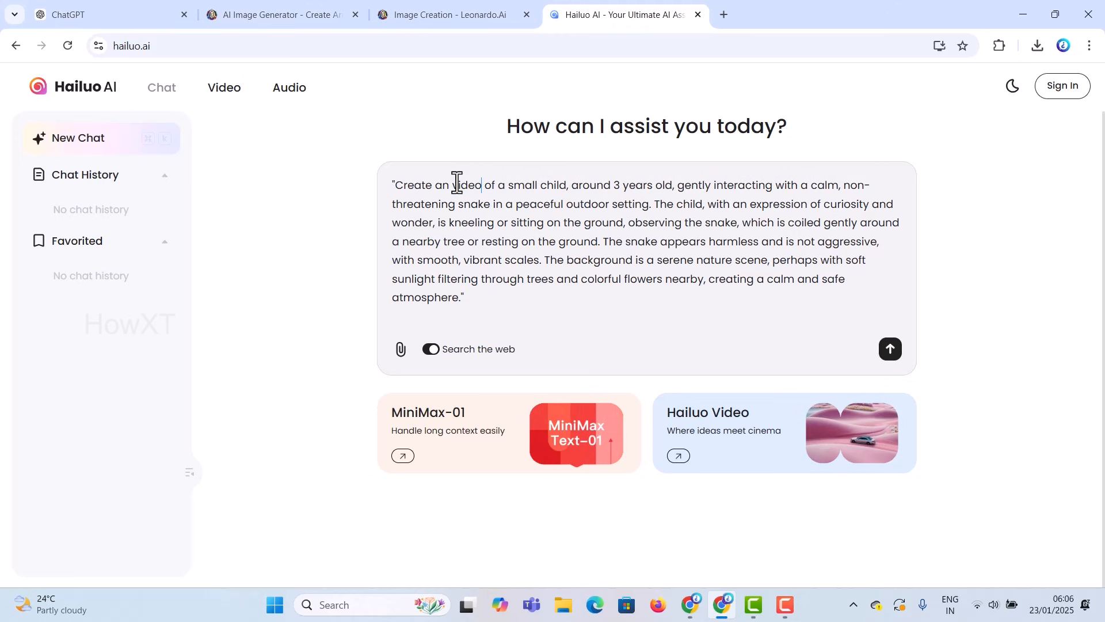
# Submit the video prompt to the chat, signing in with the Google account, and stop the response.
pyautogui.click(891, 349)
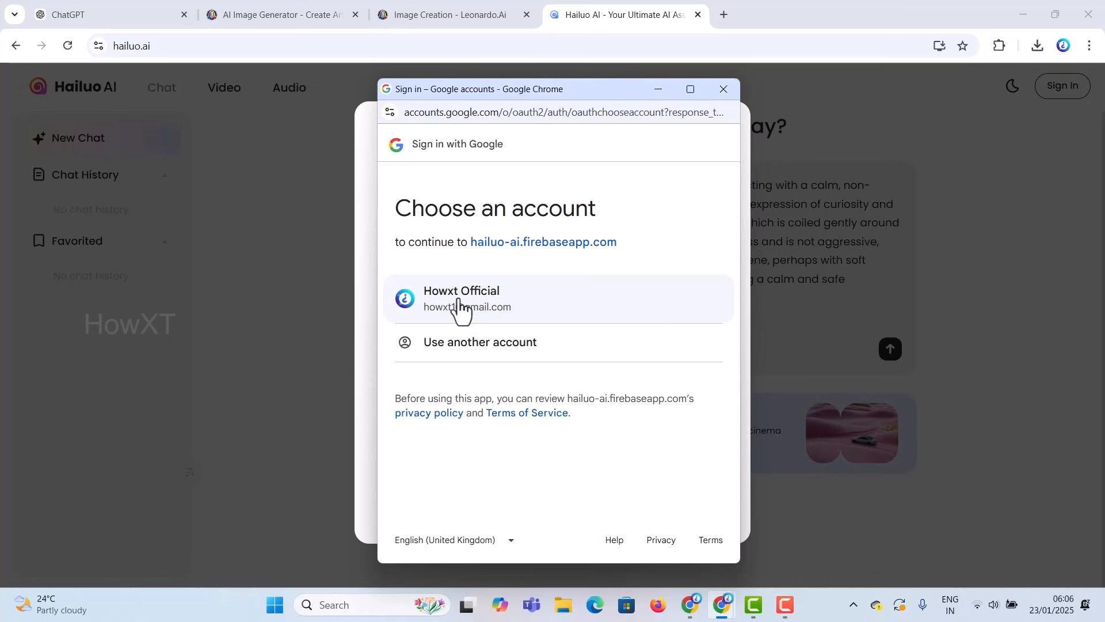
pyautogui.click(459, 301)
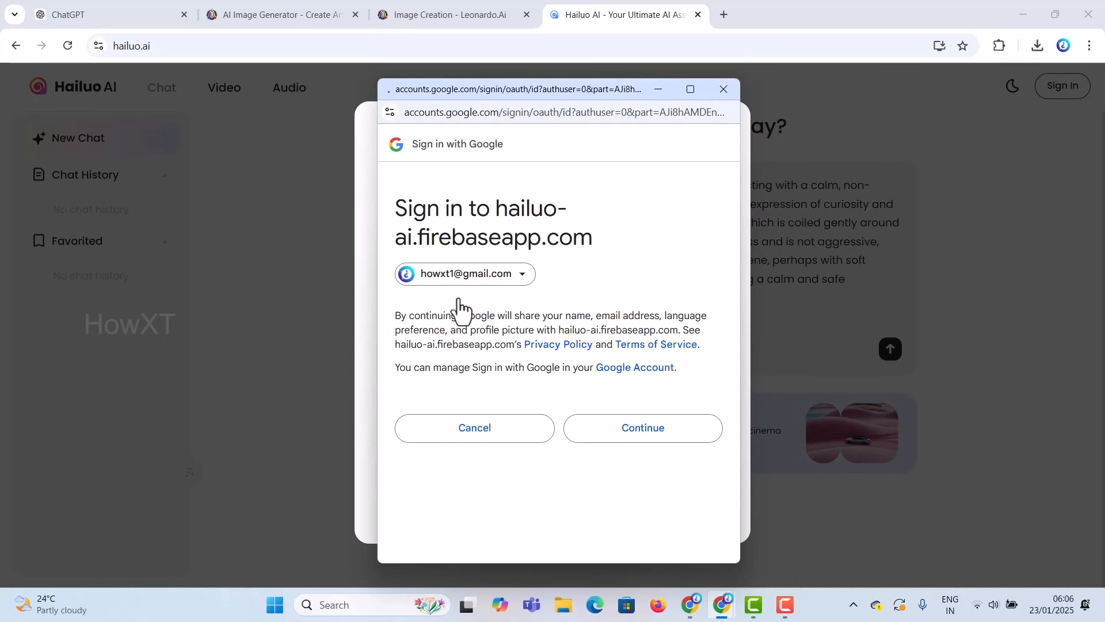
pyautogui.click(598, 437)
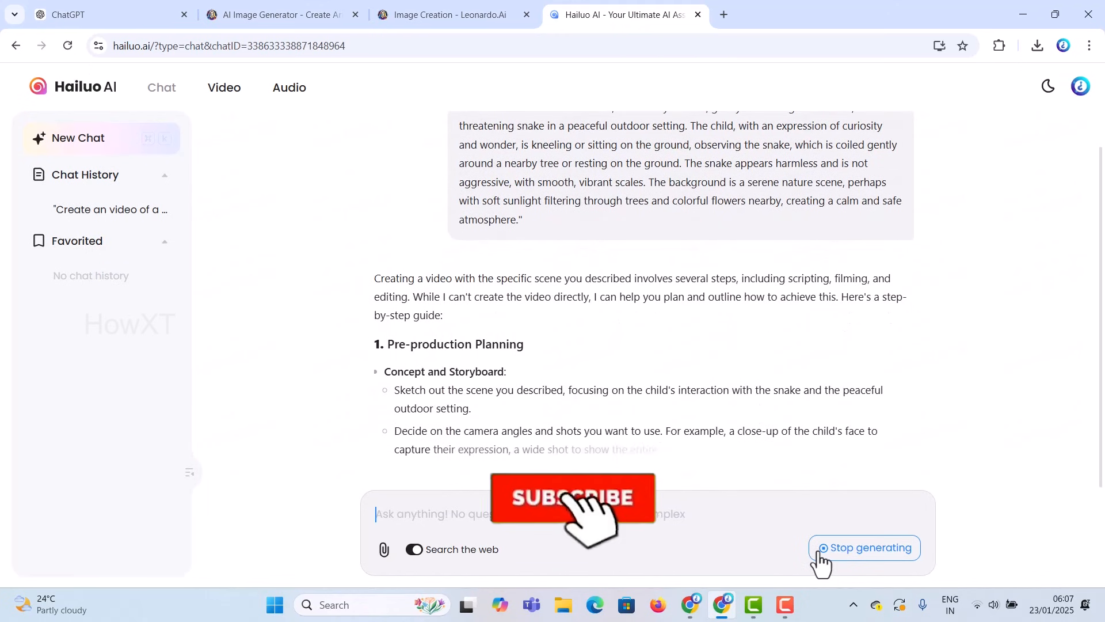
pyautogui.click(818, 562)
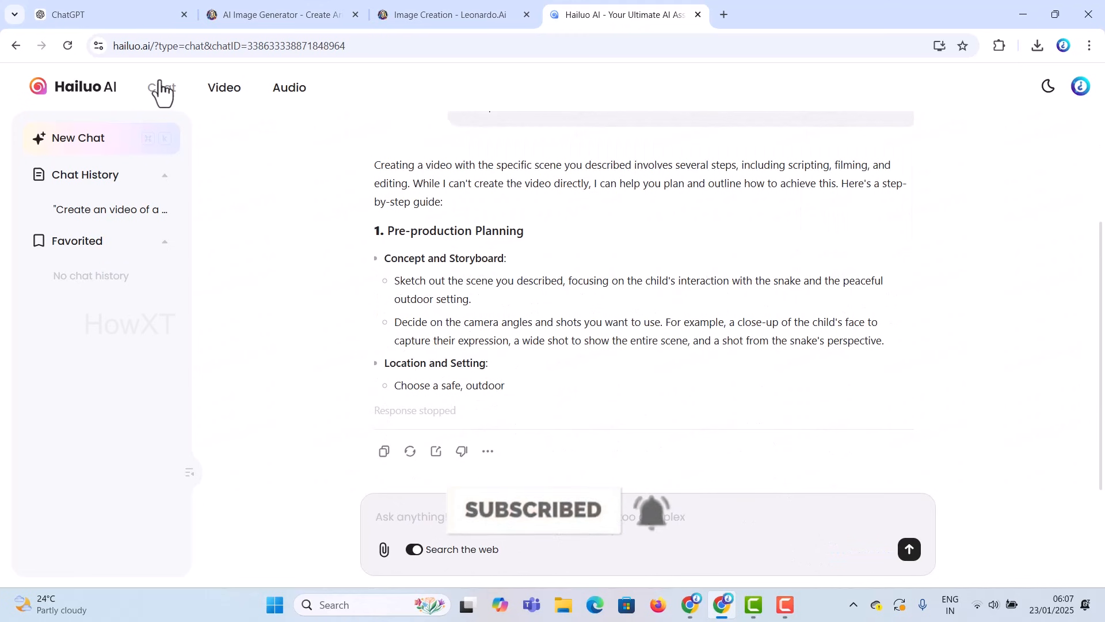
# Go to Hailuo AI's video site, sign in with the Google account, and open Quick Create, dismissing the Latest Updates notice.
pyautogui.click(222, 93)
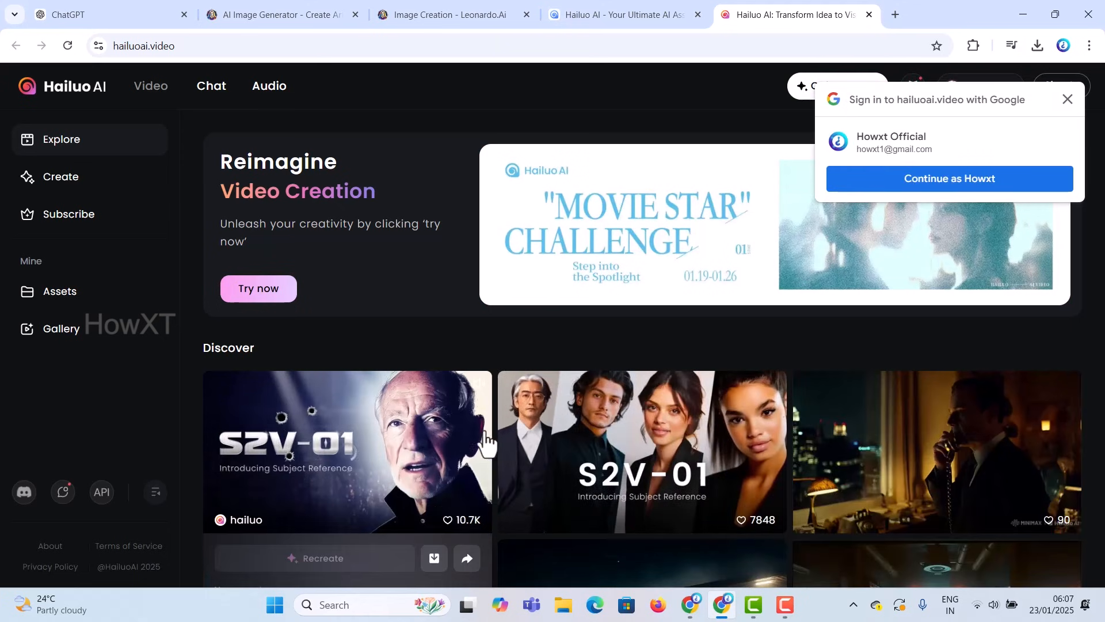
pyautogui.click(950, 179)
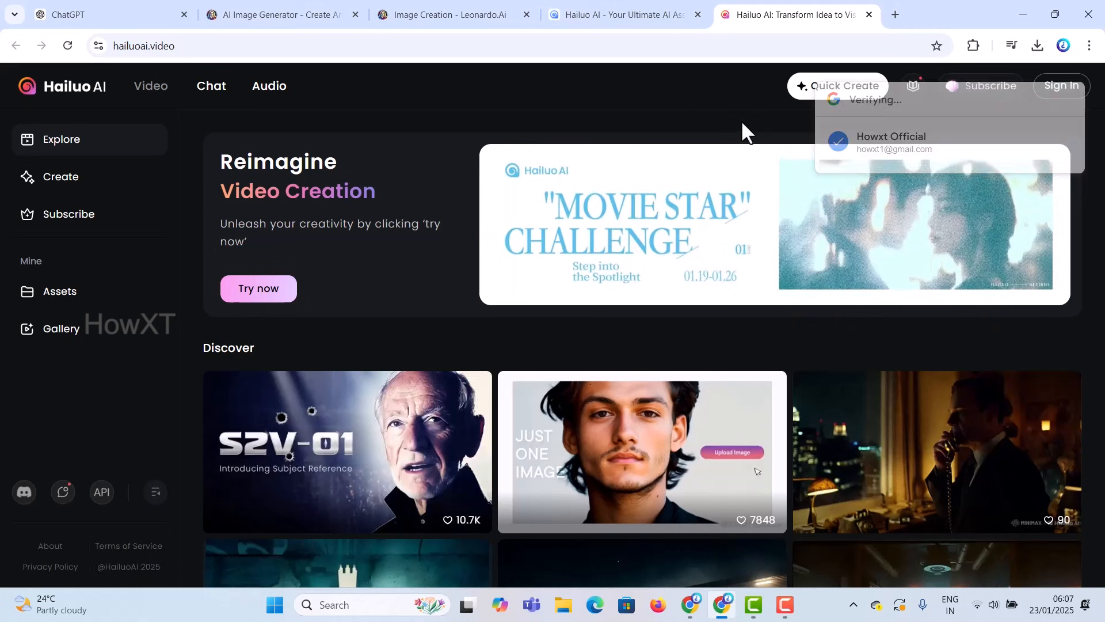
pyautogui.click(846, 86)
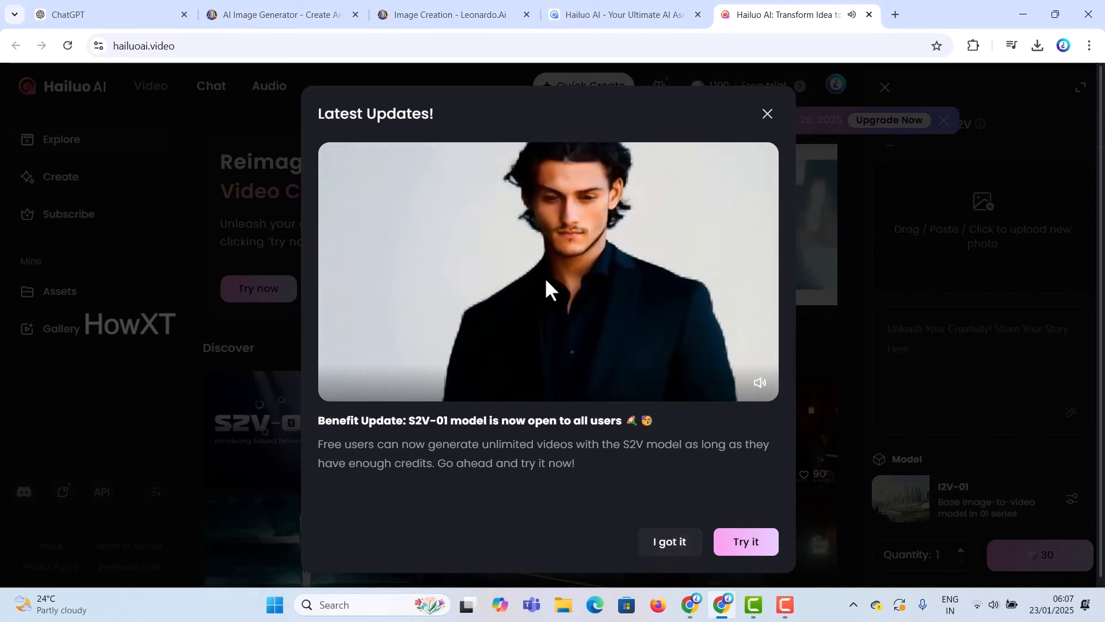
pyautogui.click(670, 543)
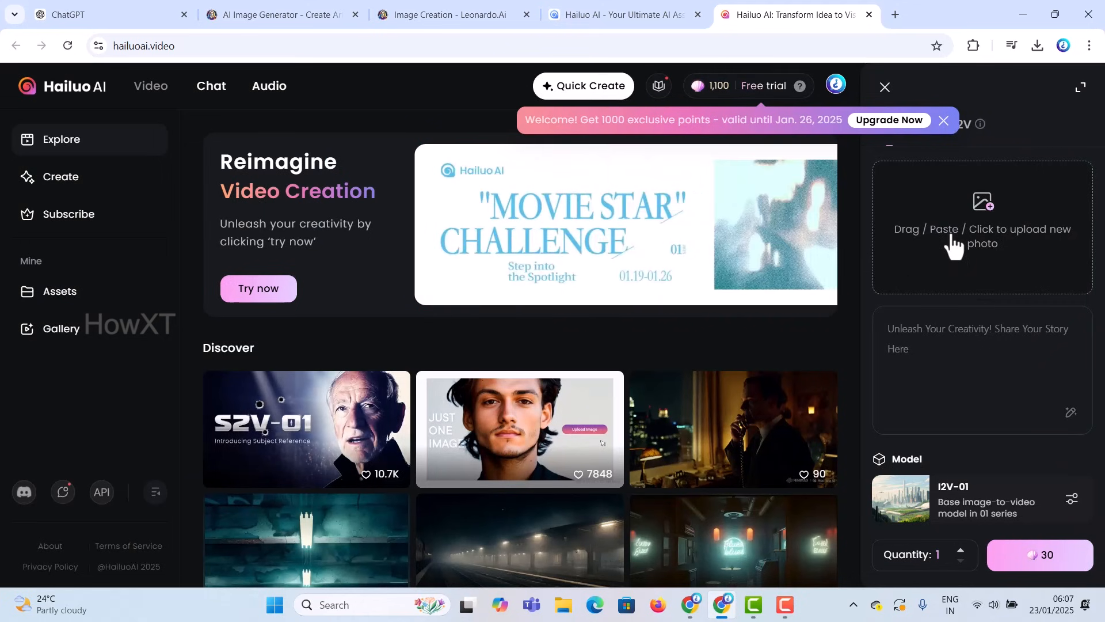
# Upload the downloaded child-and-lion image from the Downloads folder as the image-to-video source.
pyautogui.click(1036, 45)
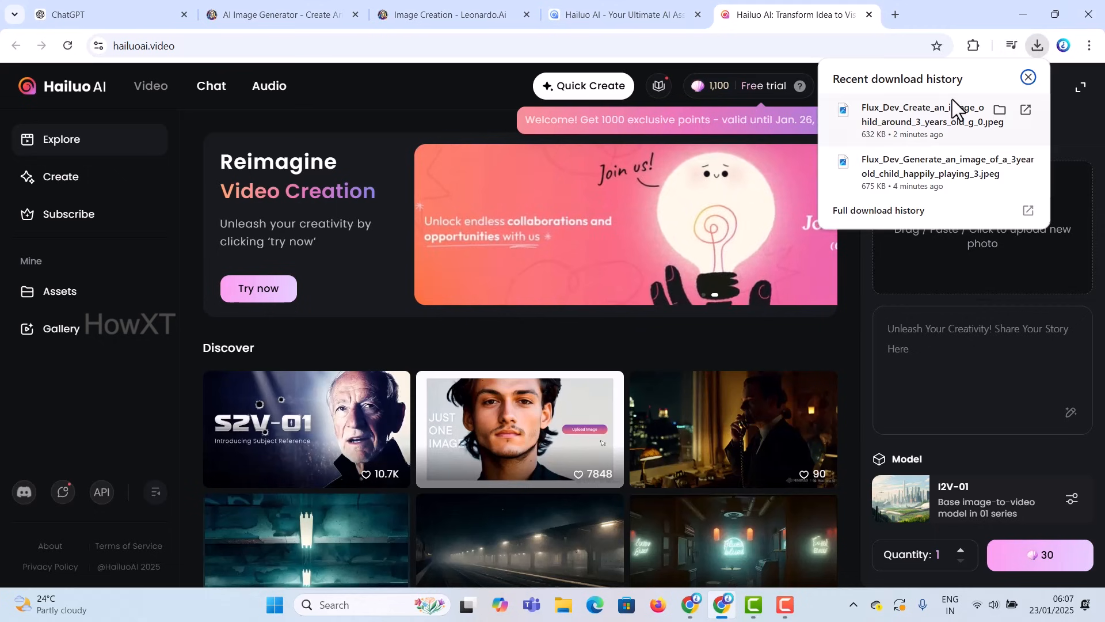
pyautogui.click(999, 109)
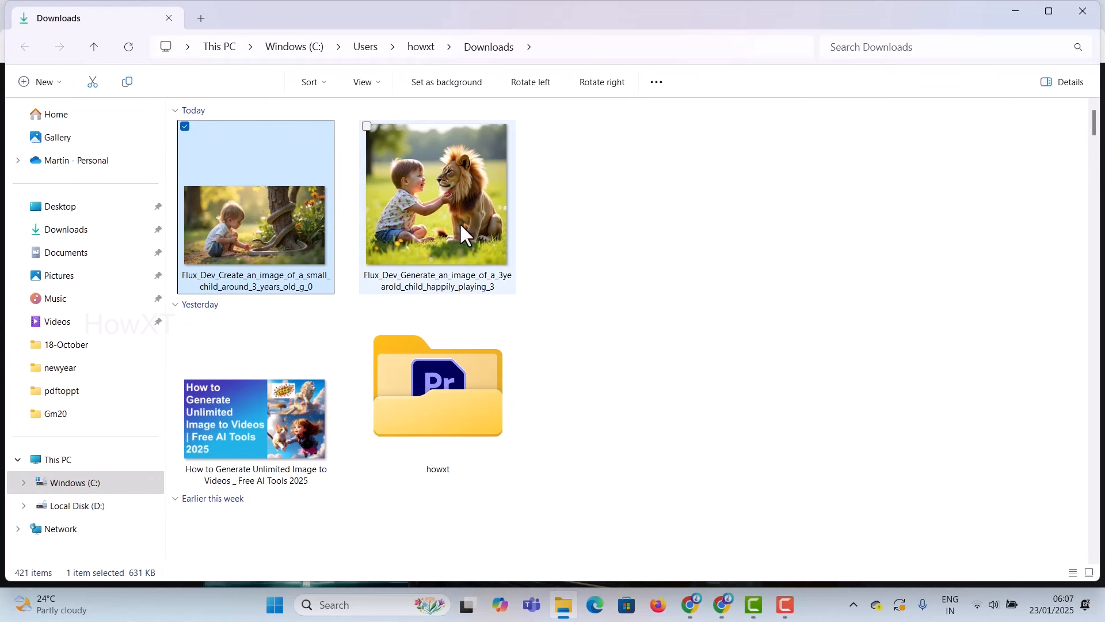
pyautogui.moveTo(426, 212)
pyautogui.mouseDown()
pyautogui.moveTo(935, 337)
pyautogui.moveTo(758, 518)
pyautogui.moveTo(702, 601)
pyautogui.moveTo(730, 609)
pyautogui.moveTo(925, 237)
pyautogui.moveTo(968, 240)
pyautogui.mouseUp()
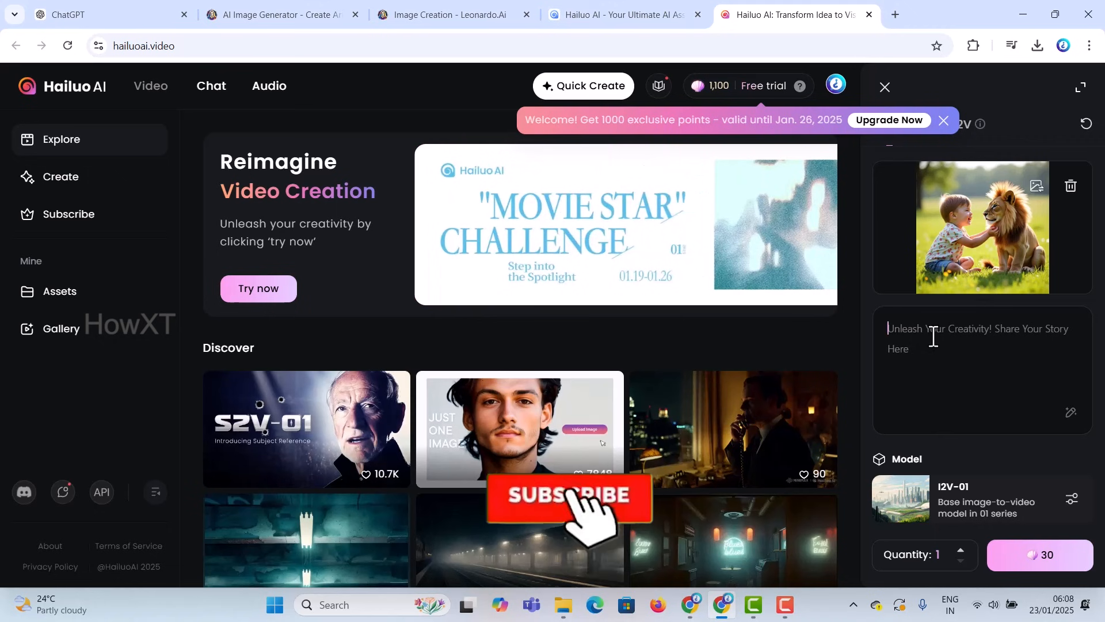
# Enter the prompt "kid playing with lion" and generate one video with the I2V-01 model.
pyautogui.write('kin')
pyautogui.press('BackSpace')
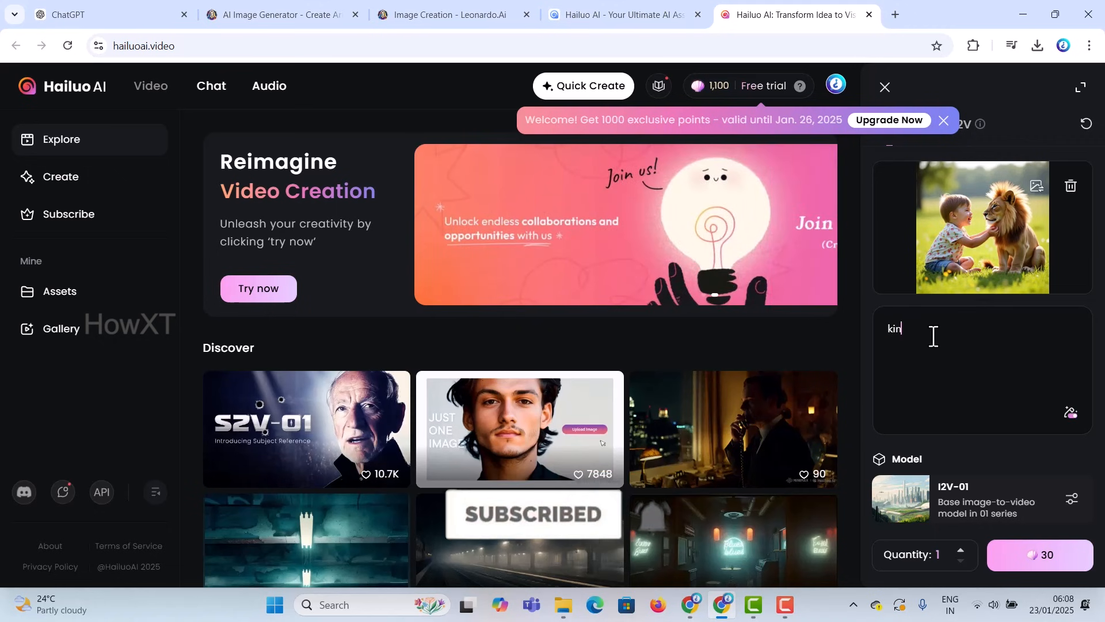
pyautogui.write('d pl')
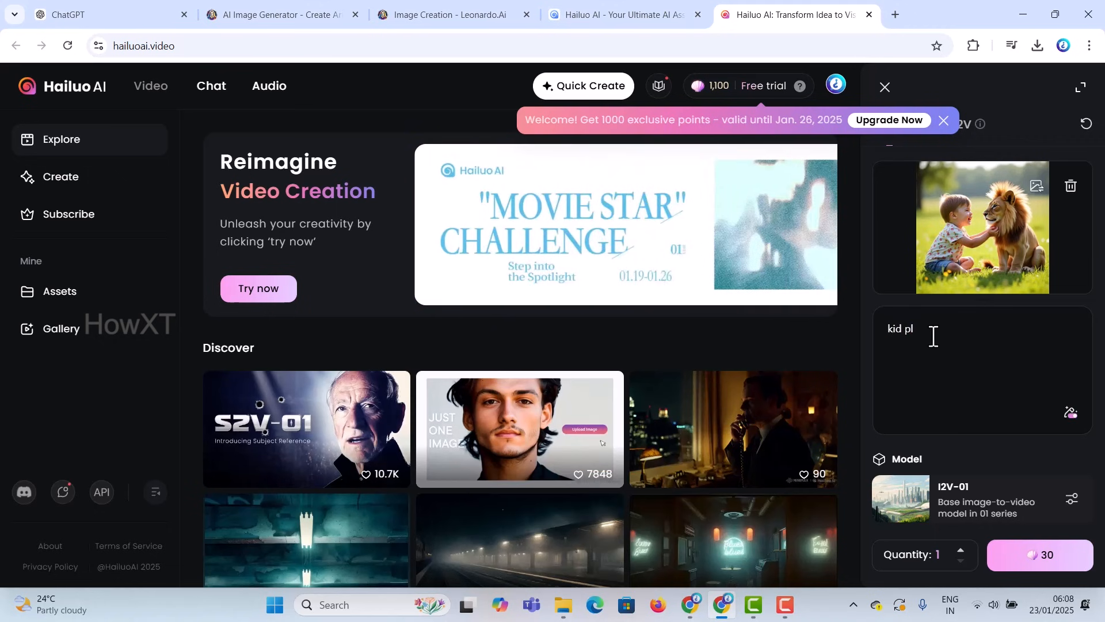
pyautogui.write('aying with')
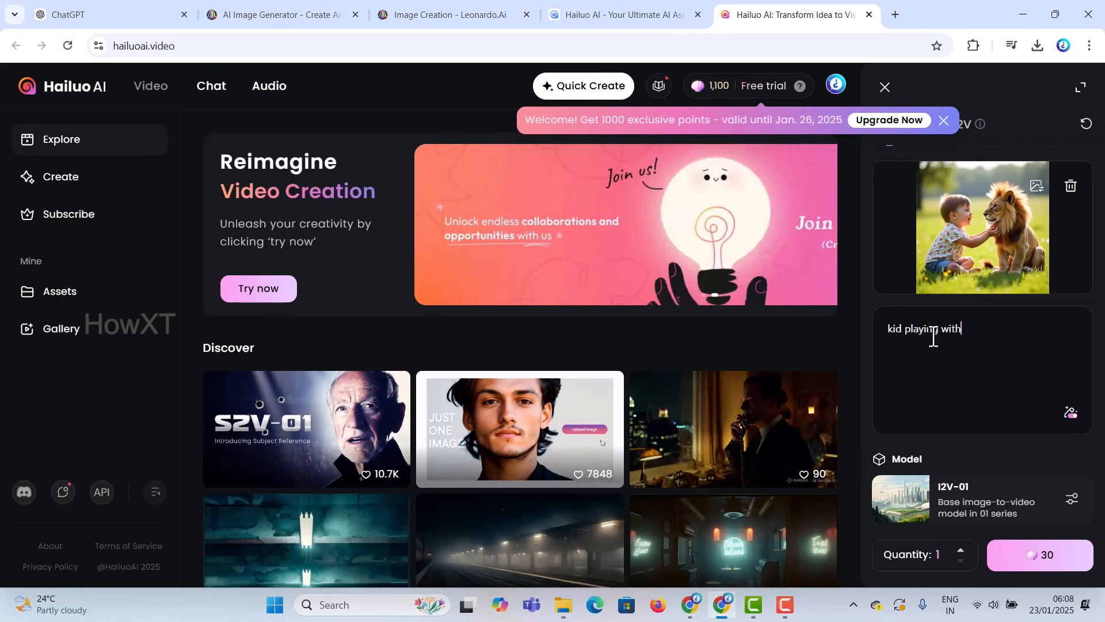
pyautogui.write(' lion')
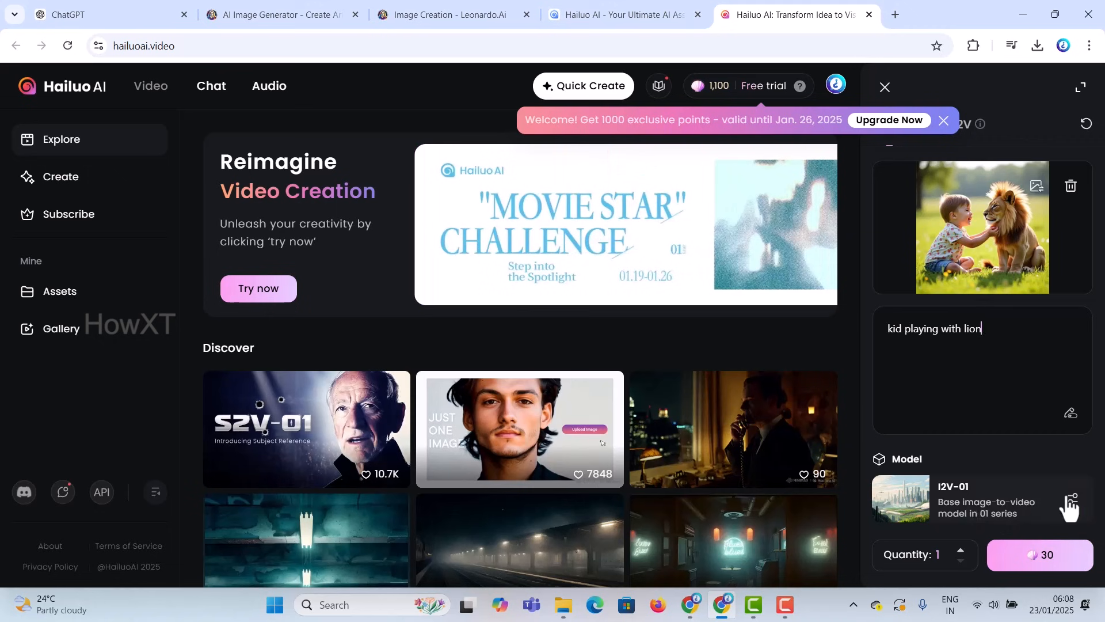
pyautogui.click(958, 511)
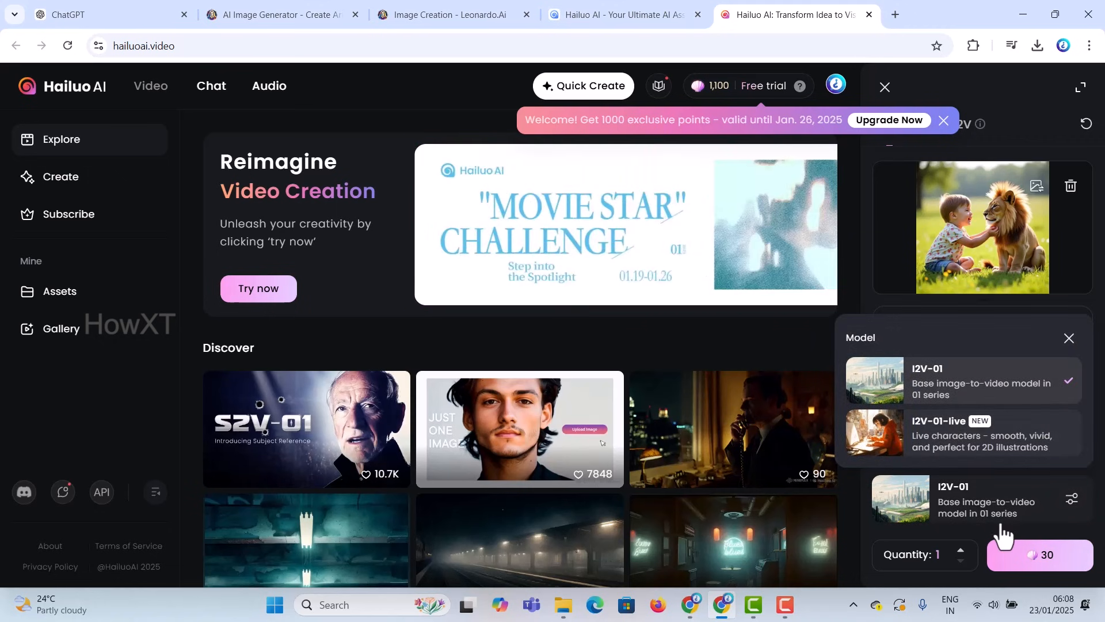
pyautogui.click(1036, 547)
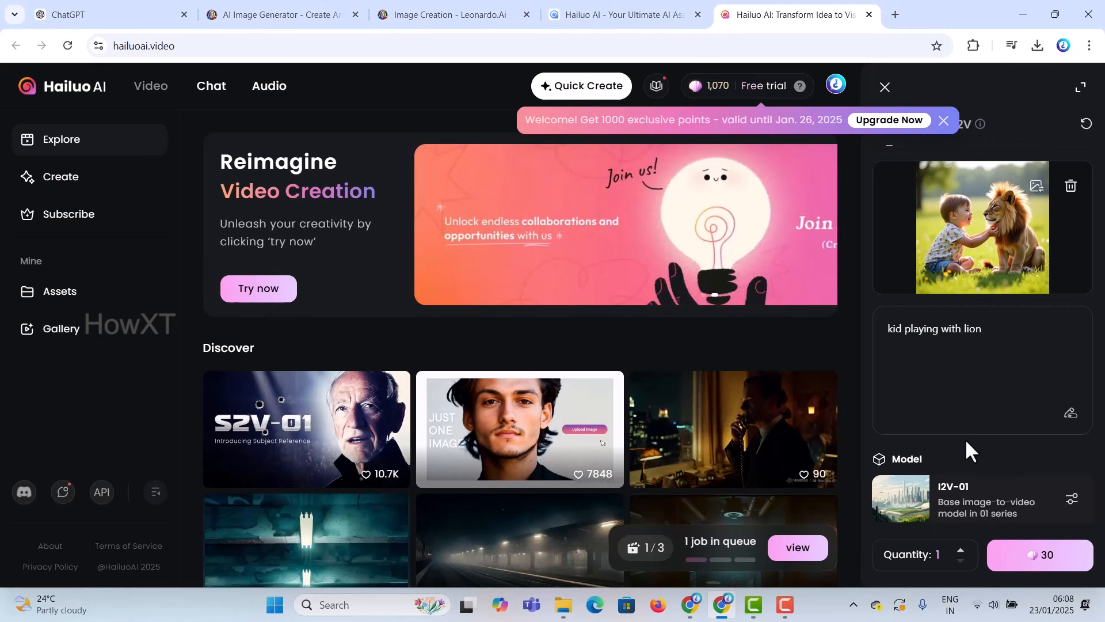
# Open the queued generation job and download the finished child-and-lion video.
pyautogui.click(799, 547)
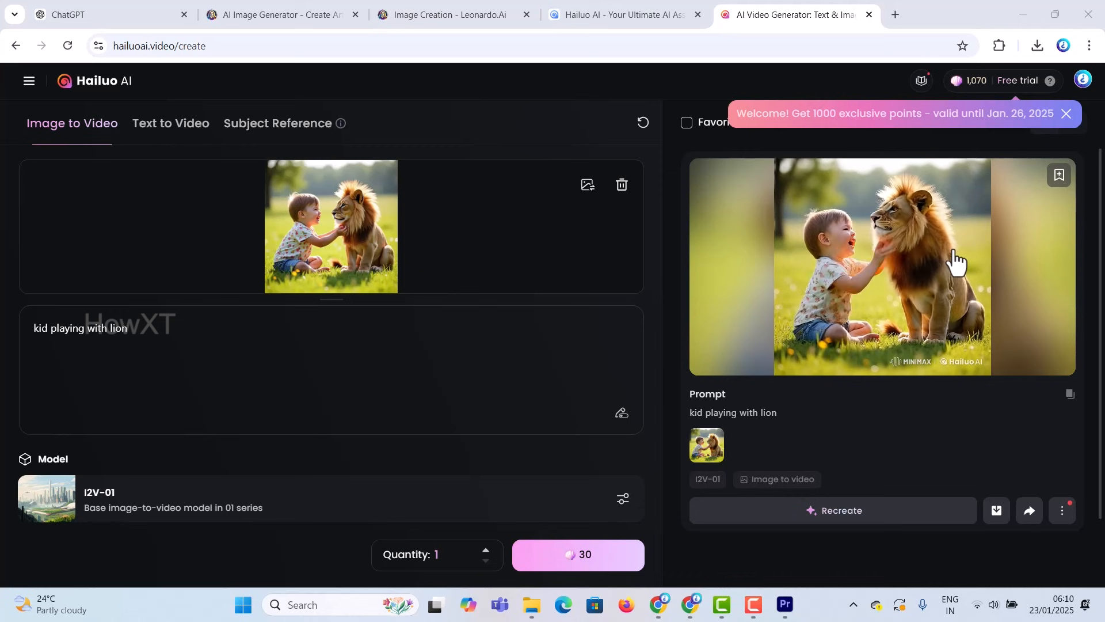
pyautogui.click(997, 510)
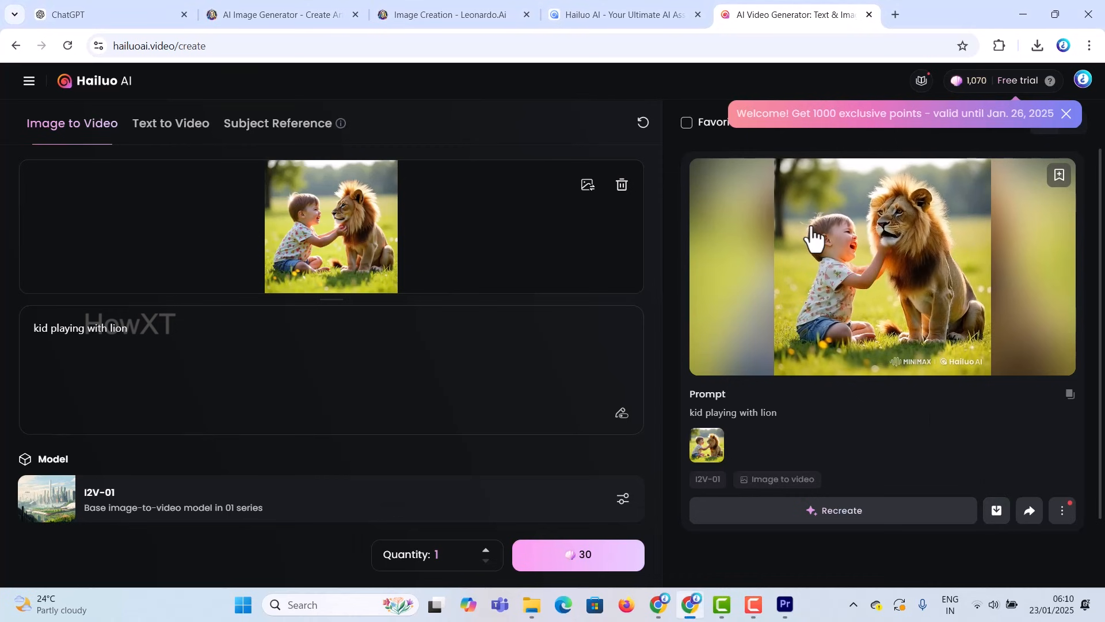